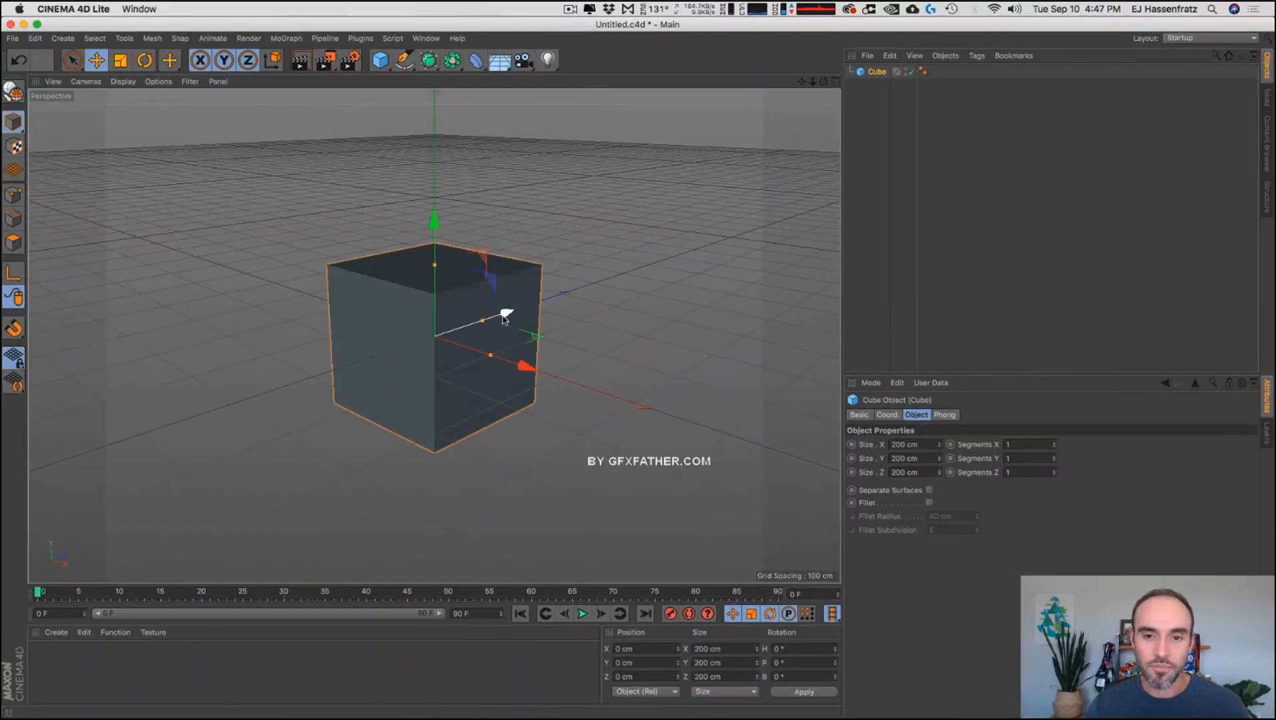
- Delete the cube and add a cone and a sphere primitive to the scene
{"action": "left_click", "coordinate": [877, 74]}
{"action": "key", "text": "Delete"}
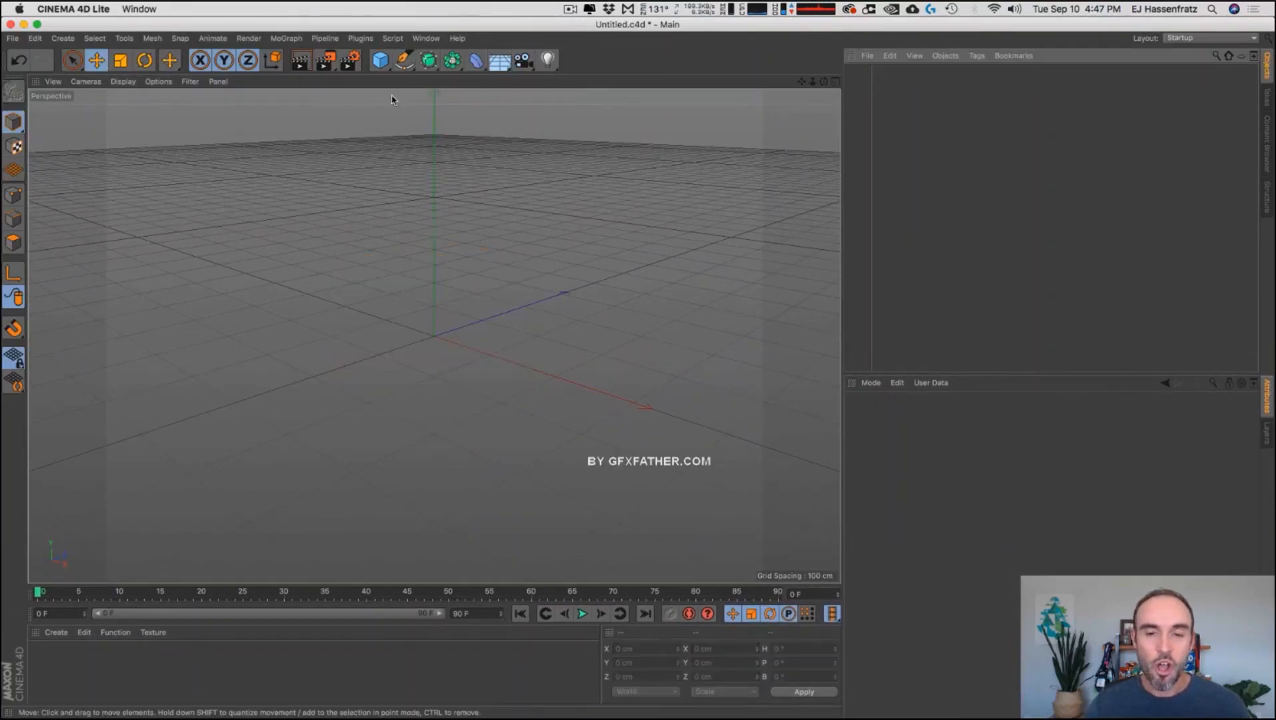
{"action": "left_click", "coordinate": [380, 60]}
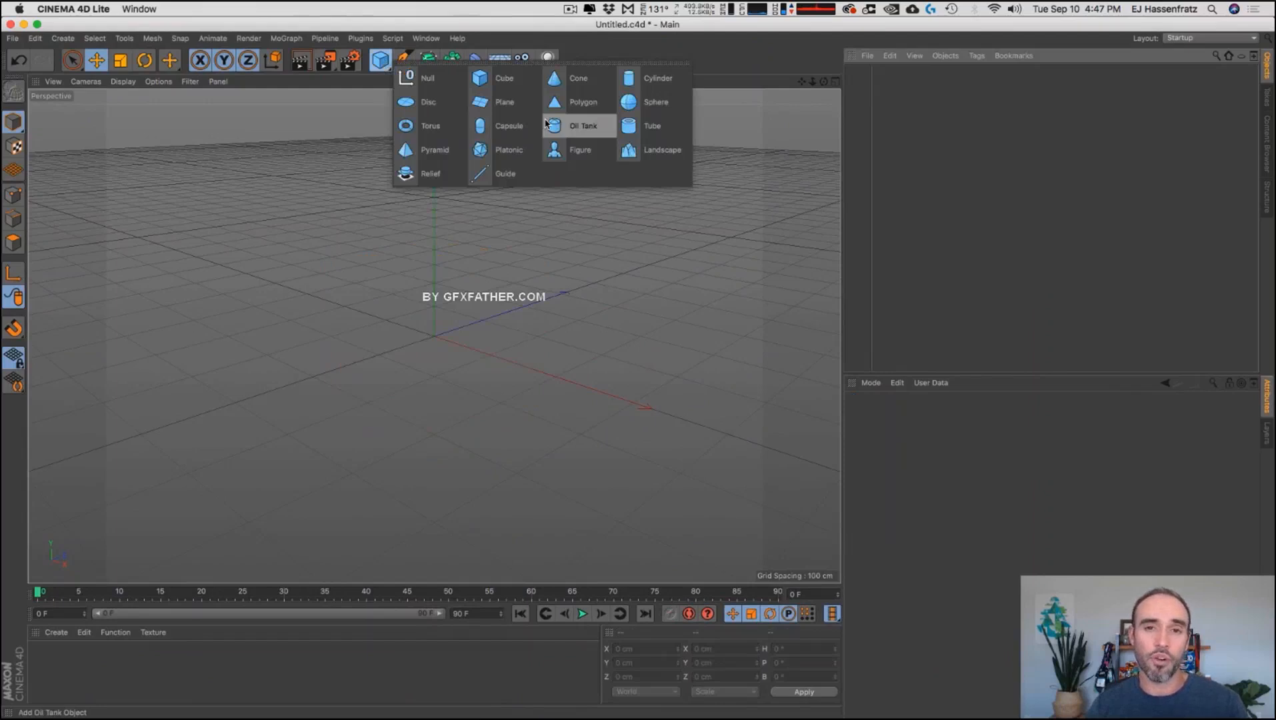
{"action": "left_click", "coordinate": [405, 286]}
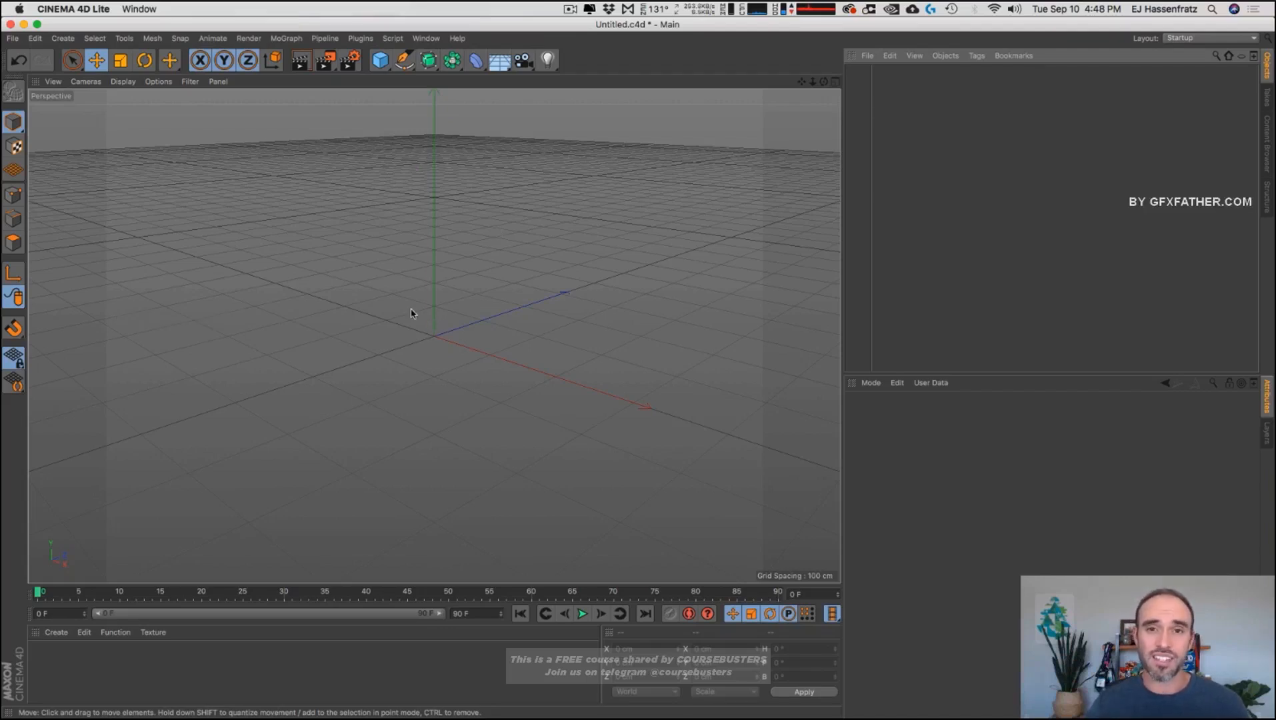
{"action": "left_click_drag", "start_coordinate": [380, 60], "coordinate": [577, 92]}
{"action": "left_click_drag", "start_coordinate": [380, 60], "coordinate": [647, 103]}
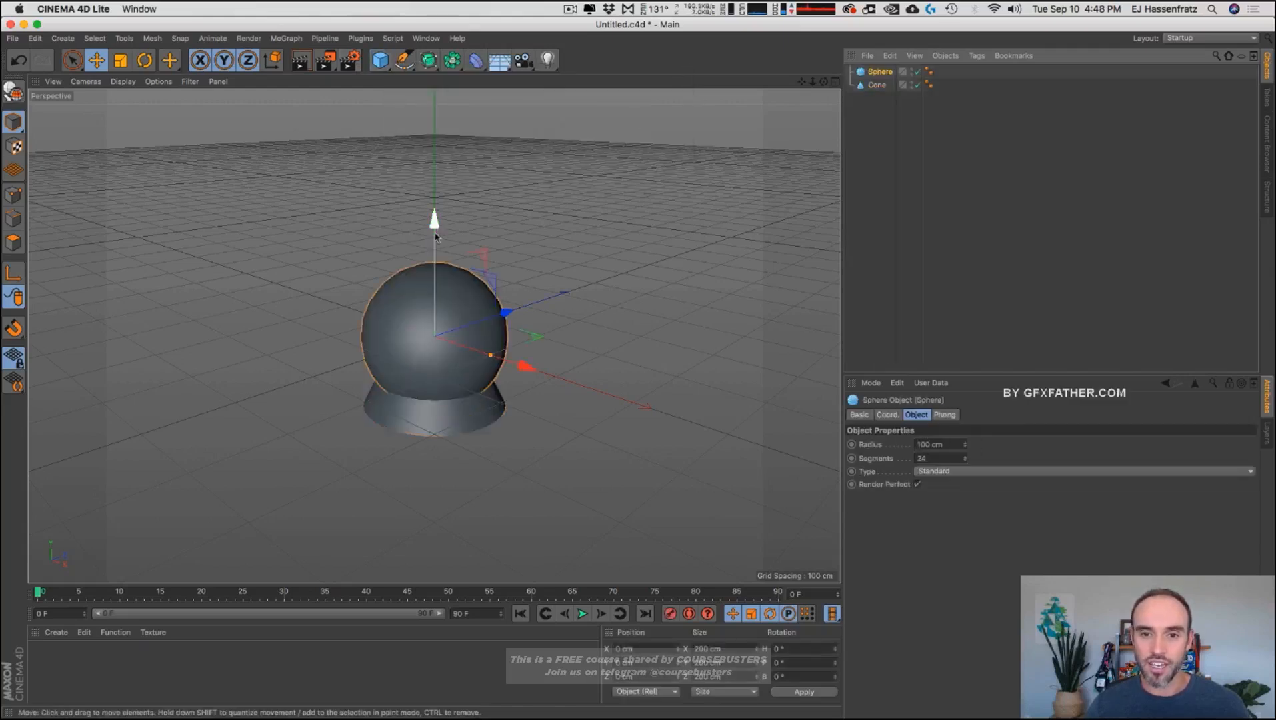
- Raise the sphere about 177 cm in Y above the cone's tip and slightly reduce its radius
{"action": "left_click_drag", "start_coordinate": [434, 220], "coordinate": [456, 86]}
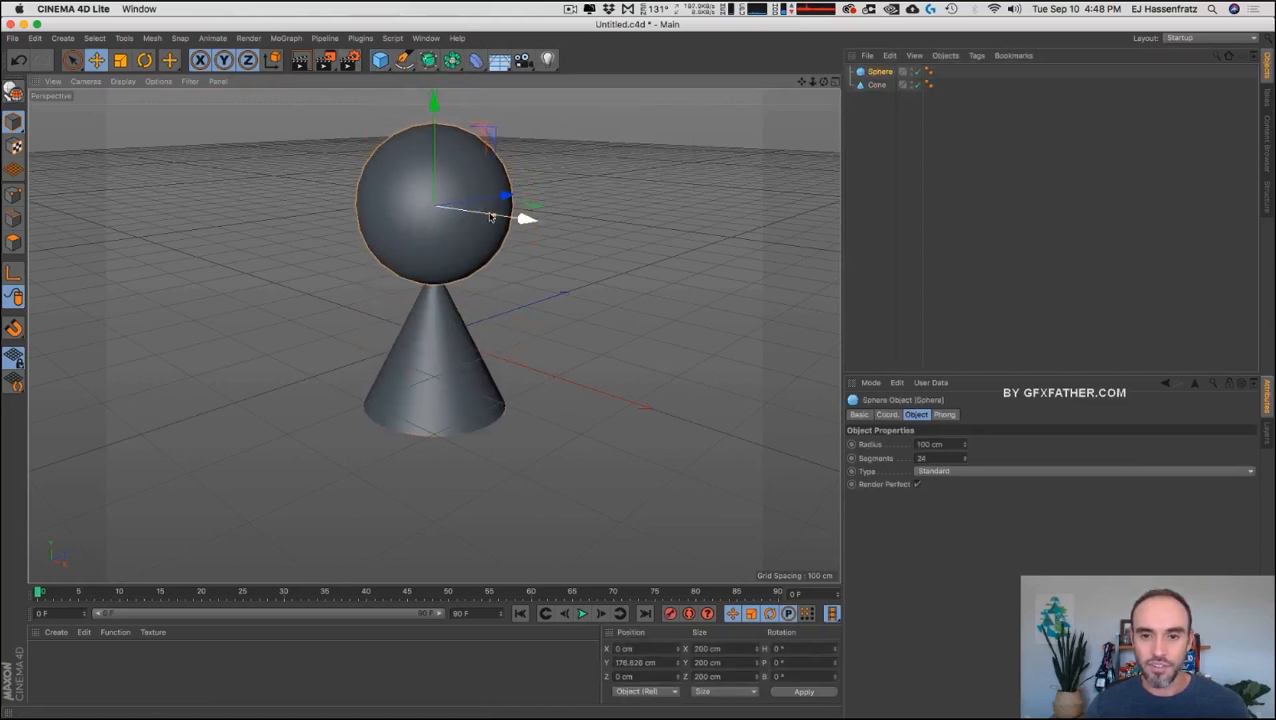
{"action": "left_click_drag", "start_coordinate": [494, 214], "coordinate": [480, 215]}
{"action": "left_click", "coordinate": [921, 223]}
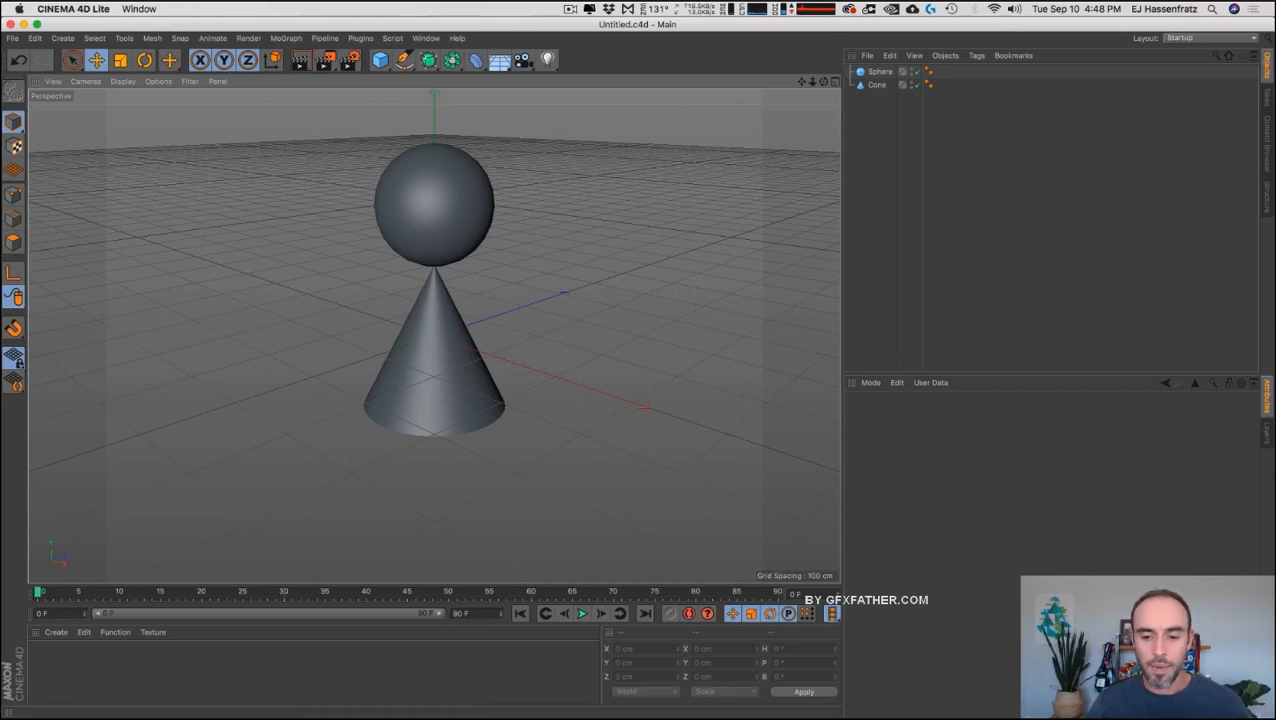
- Switch to After Effects and select the Untitled.c4d item in the project
{"action": "key", "text": "super+Tab"}
{"action": "left_click", "coordinate": [63, 184]}
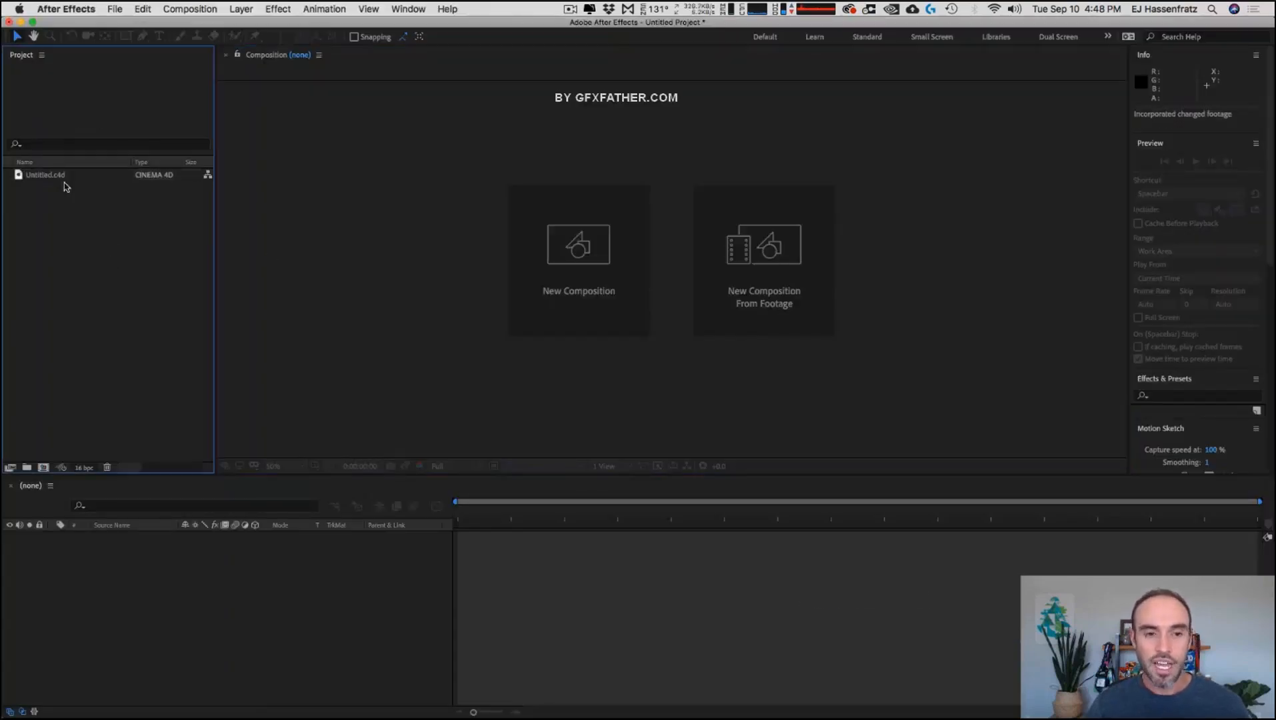
{"action": "left_click", "coordinate": [60, 176]}
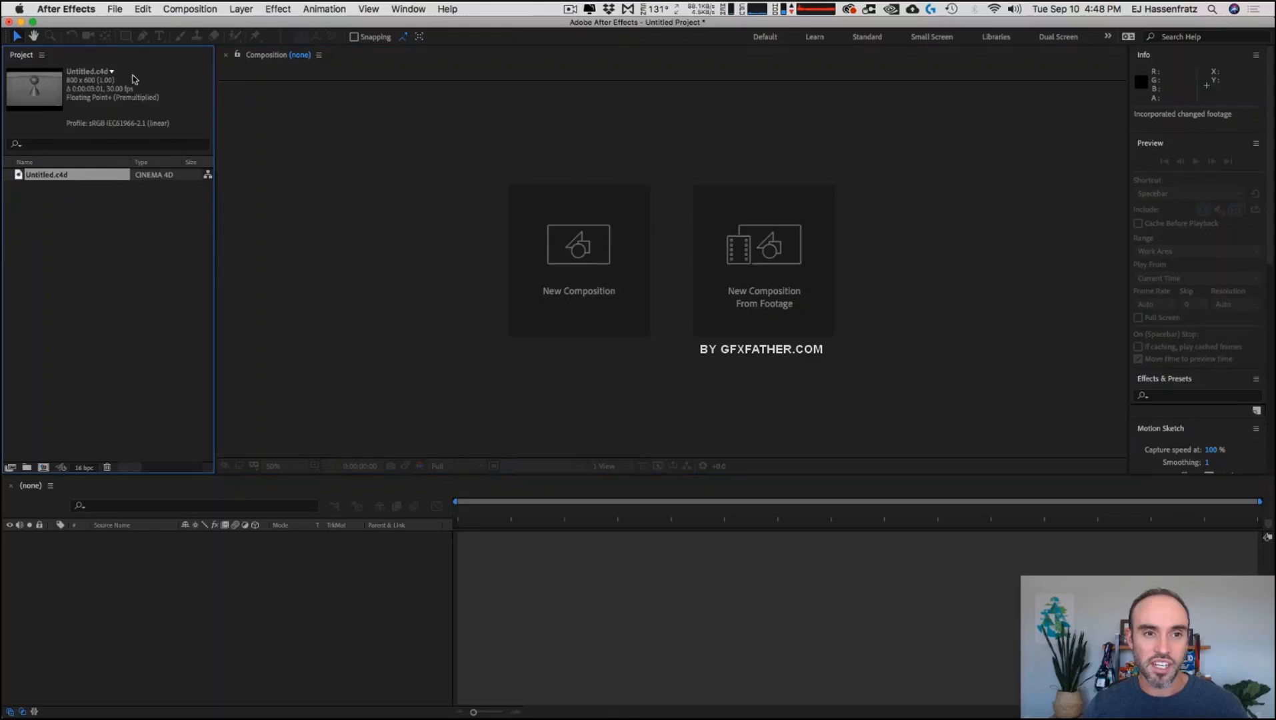
{"action": "left_click", "coordinate": [115, 8]}
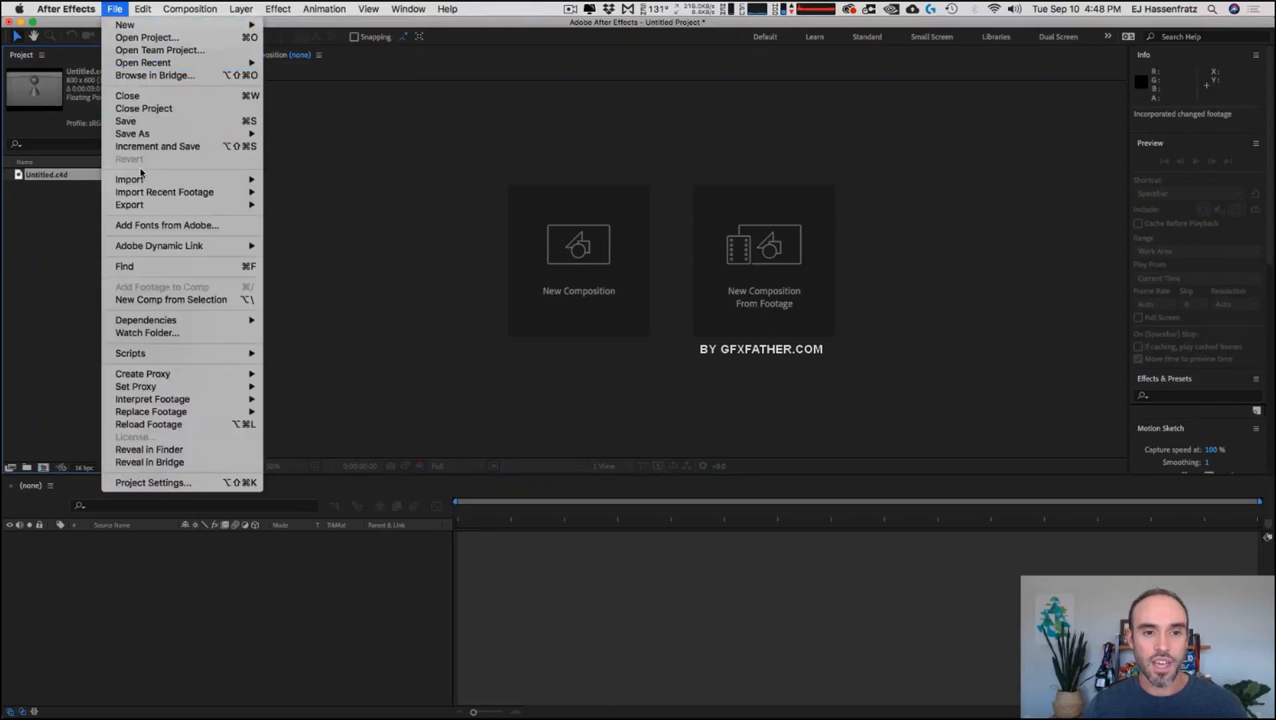
{"action": "mouse_move", "coordinate": [140, 179]}
{"action": "left_click", "coordinate": [286, 180]}
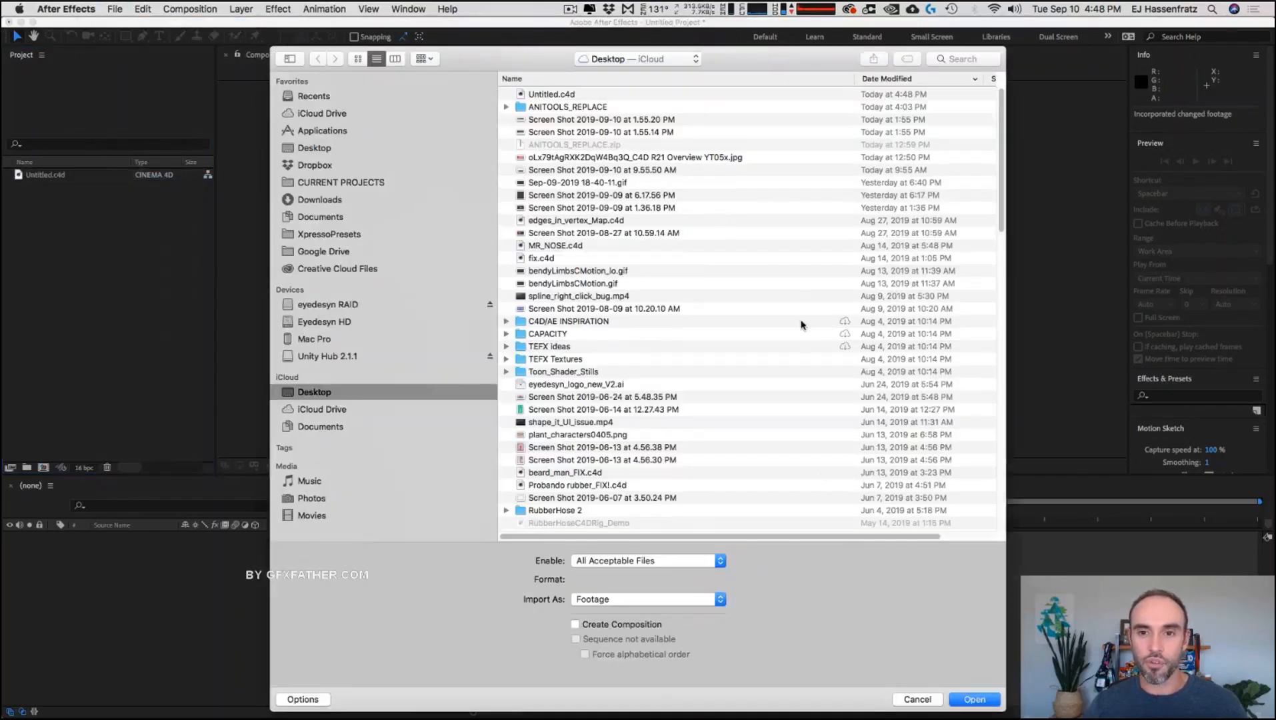
{"action": "left_click", "coordinate": [534, 95]}
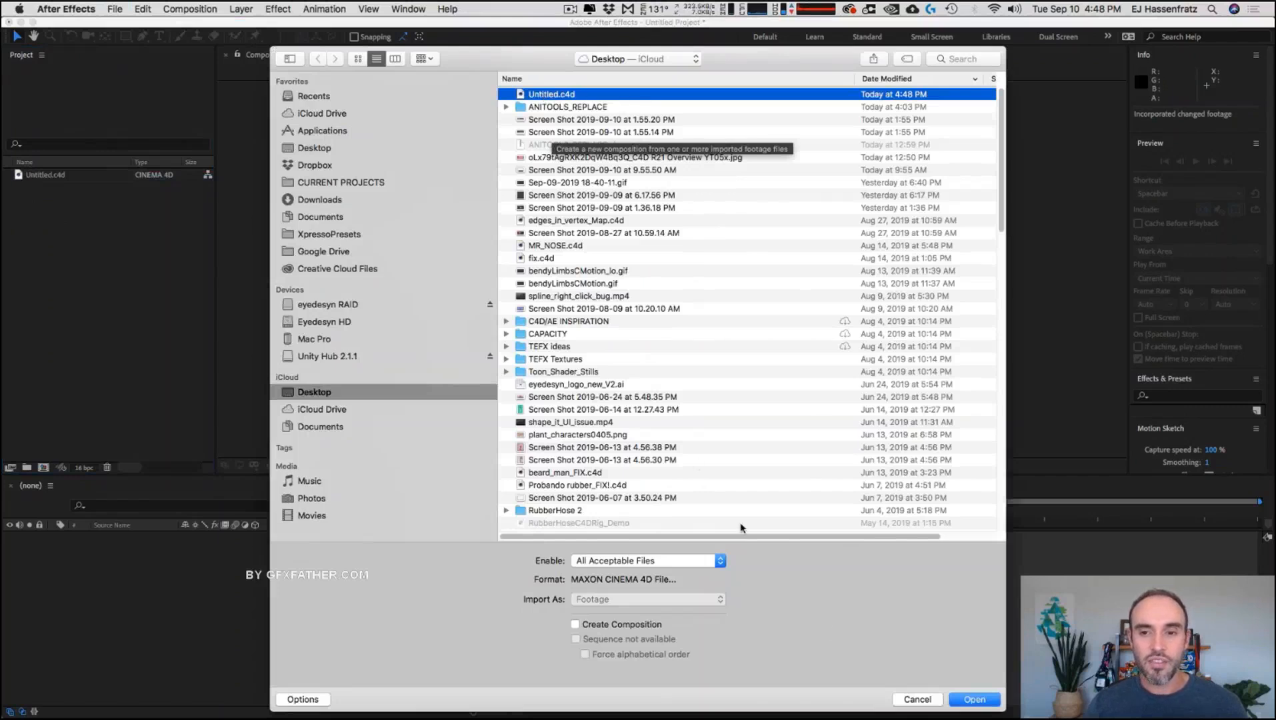
{"action": "left_click", "coordinate": [916, 700]}
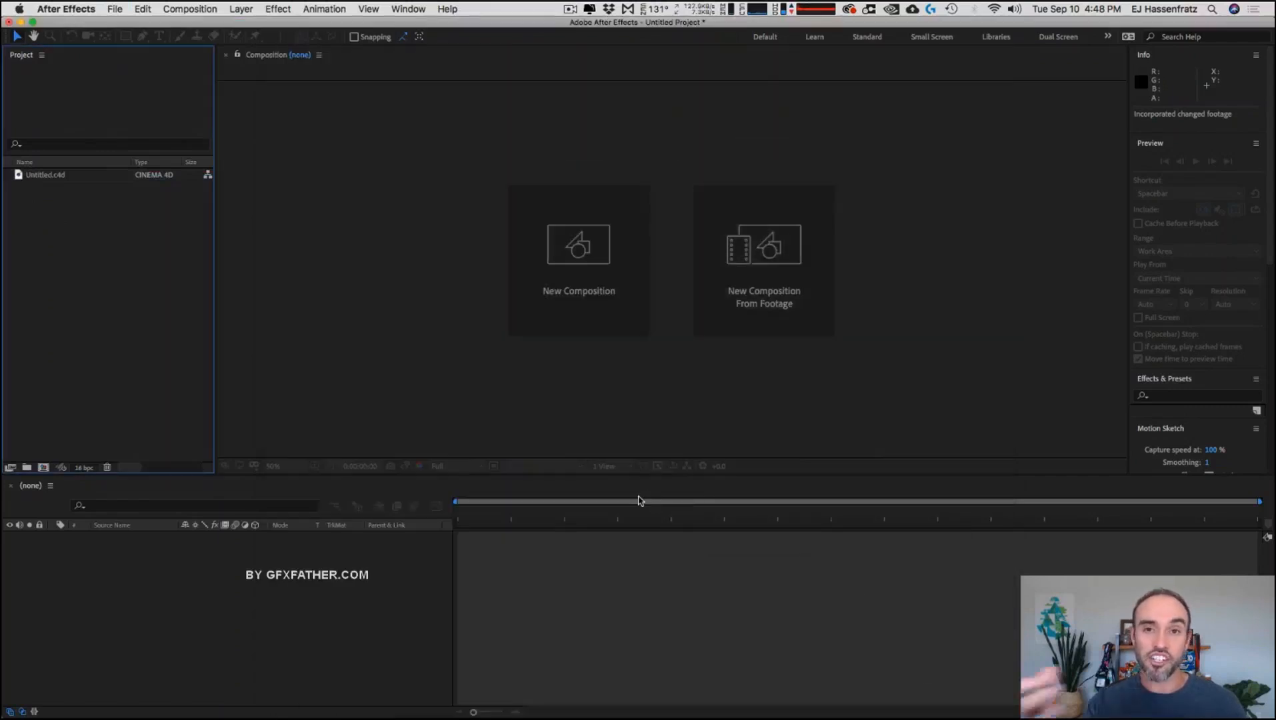
- Create a composition from Untitled.c4d and set its size to 1920 × 1080 px
{"action": "left_click", "coordinate": [72, 185]}
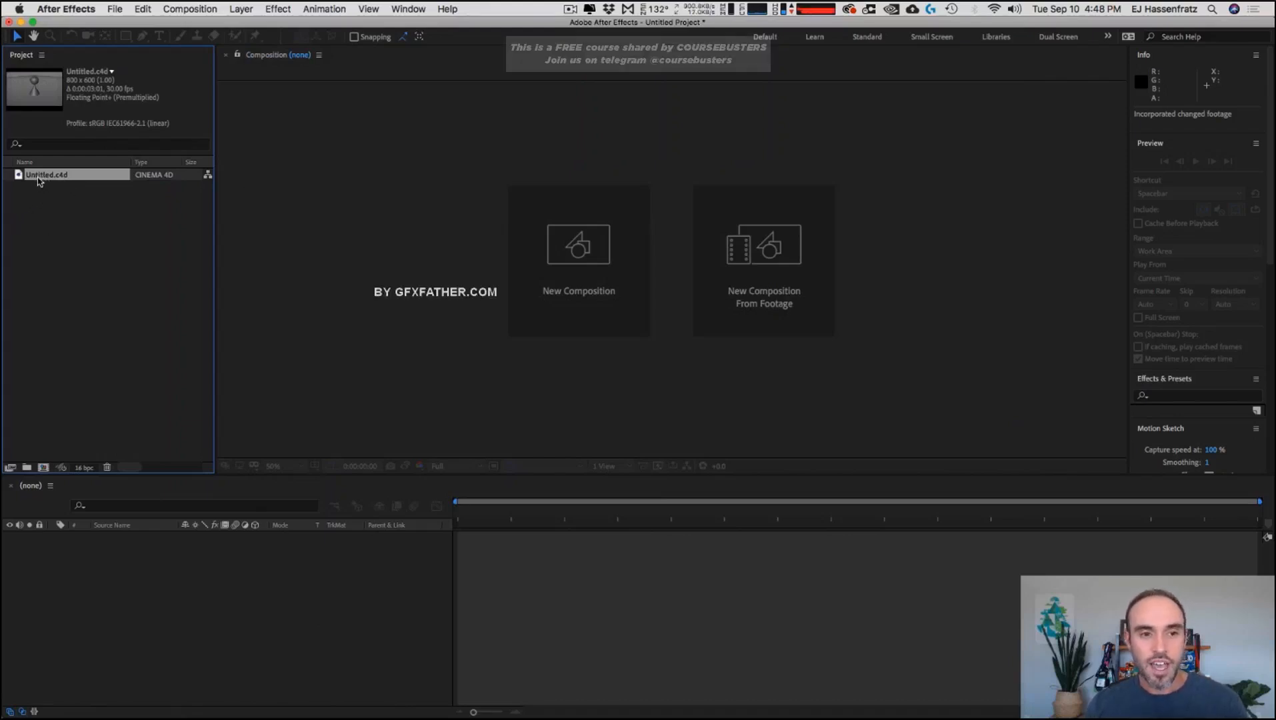
{"action": "left_click_drag", "start_coordinate": [38, 181], "coordinate": [360, 604]}
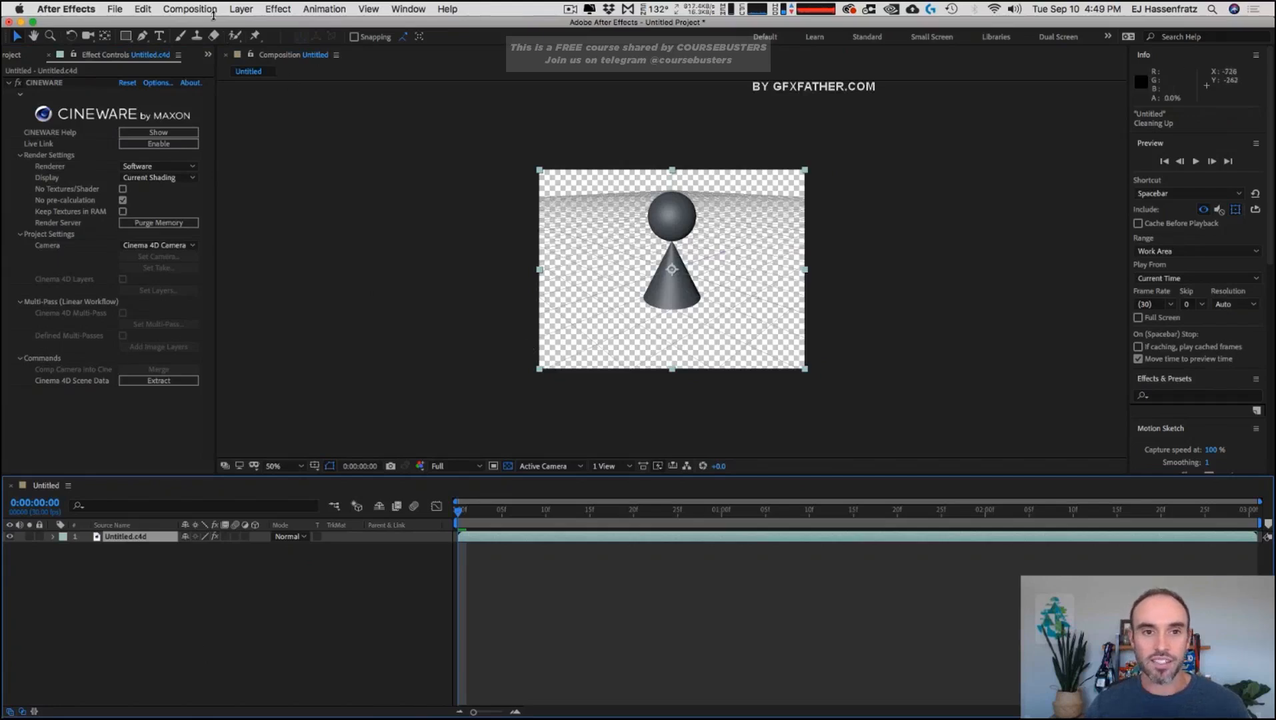
{"action": "left_click", "coordinate": [213, 11]}
{"action": "left_click", "coordinate": [200, 42]}
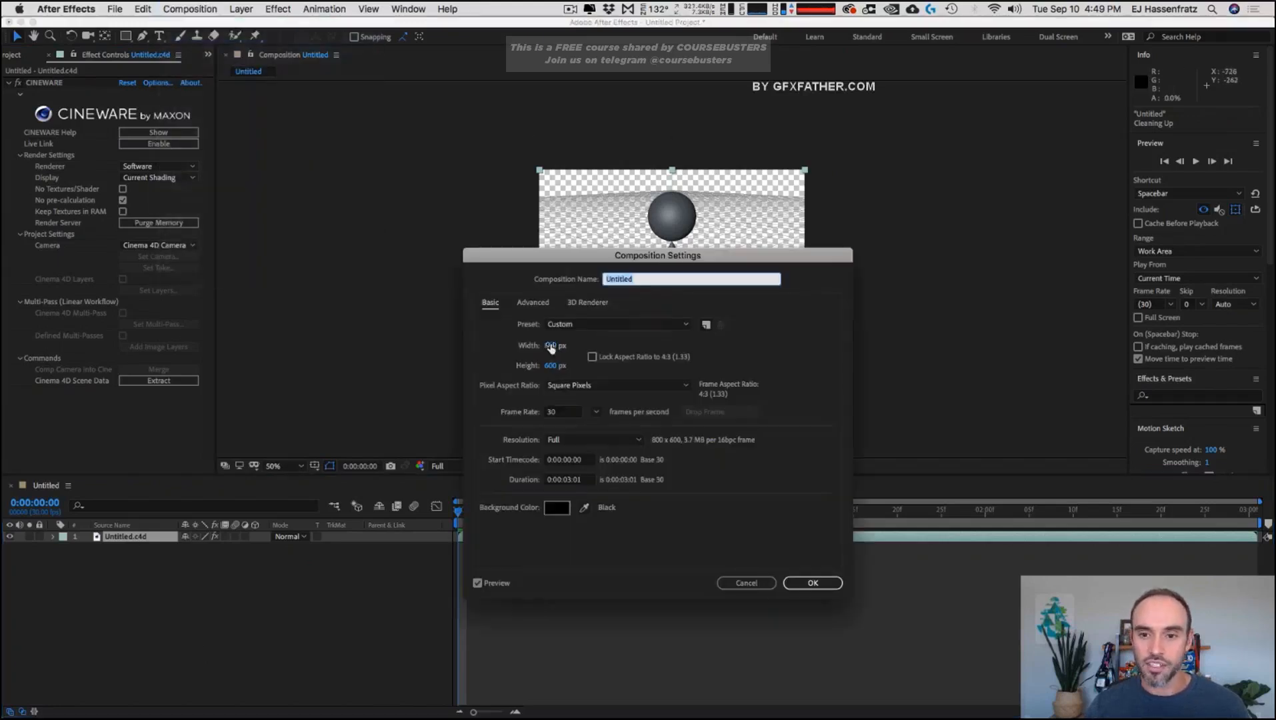
{"action": "left_click", "coordinate": [551, 346]}
{"action": "type", "text": "1920"}
{"action": "key", "text": "Tab"}
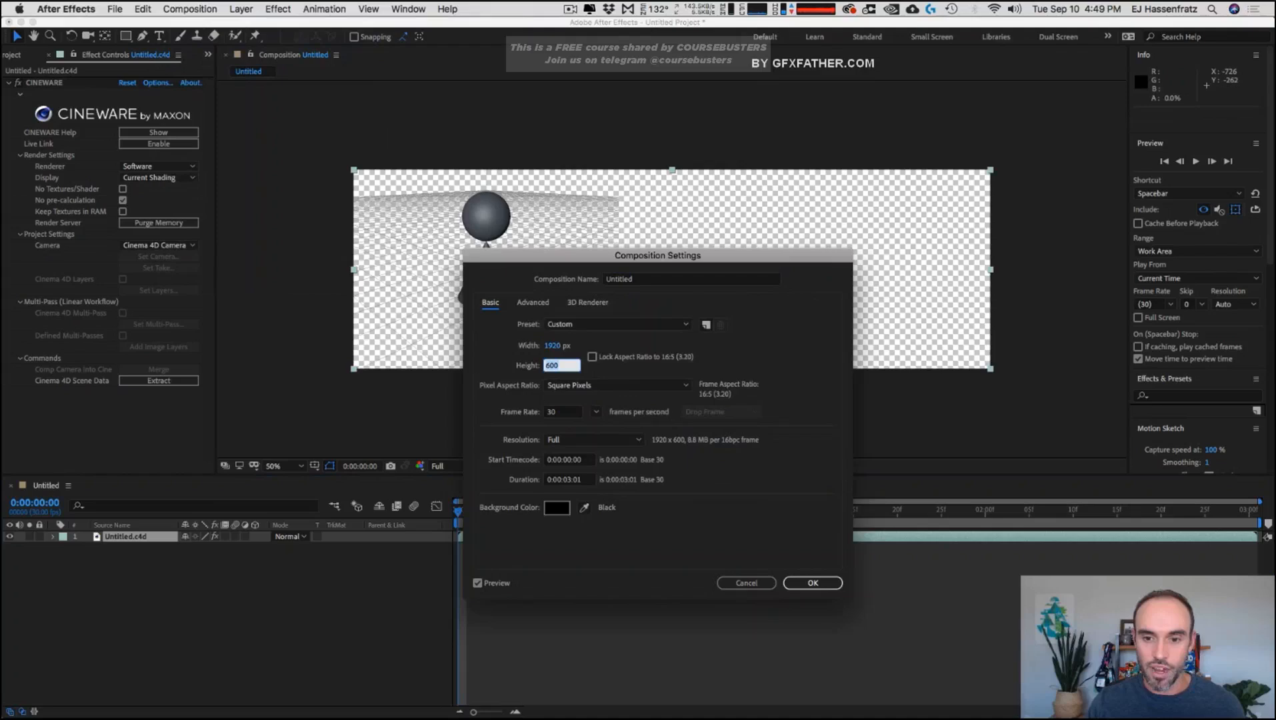
{"action": "type", "text": "1080"}
{"action": "key", "text": "Return"}
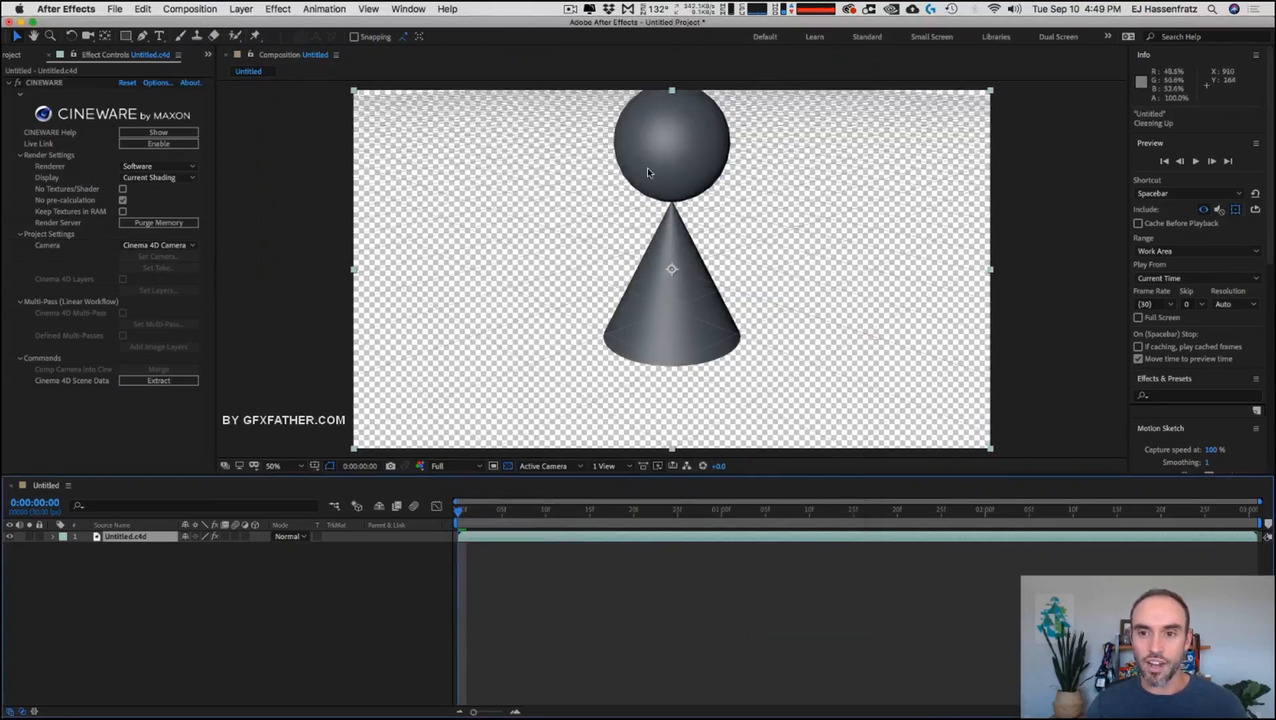
- Switch to Cinema 4D Lite and set the render output size to 1920 × 1080 pixels
{"action": "left_click", "coordinate": [230, 400]}
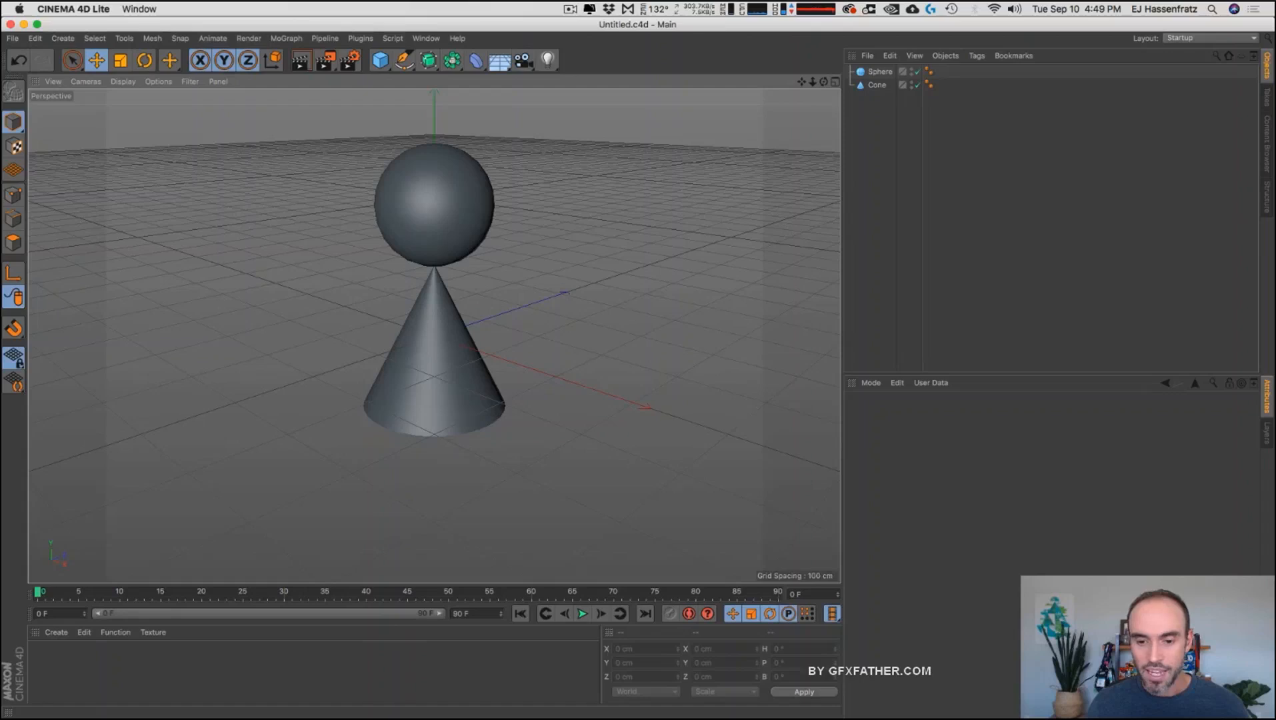
{"action": "left_click", "coordinate": [350, 66]}
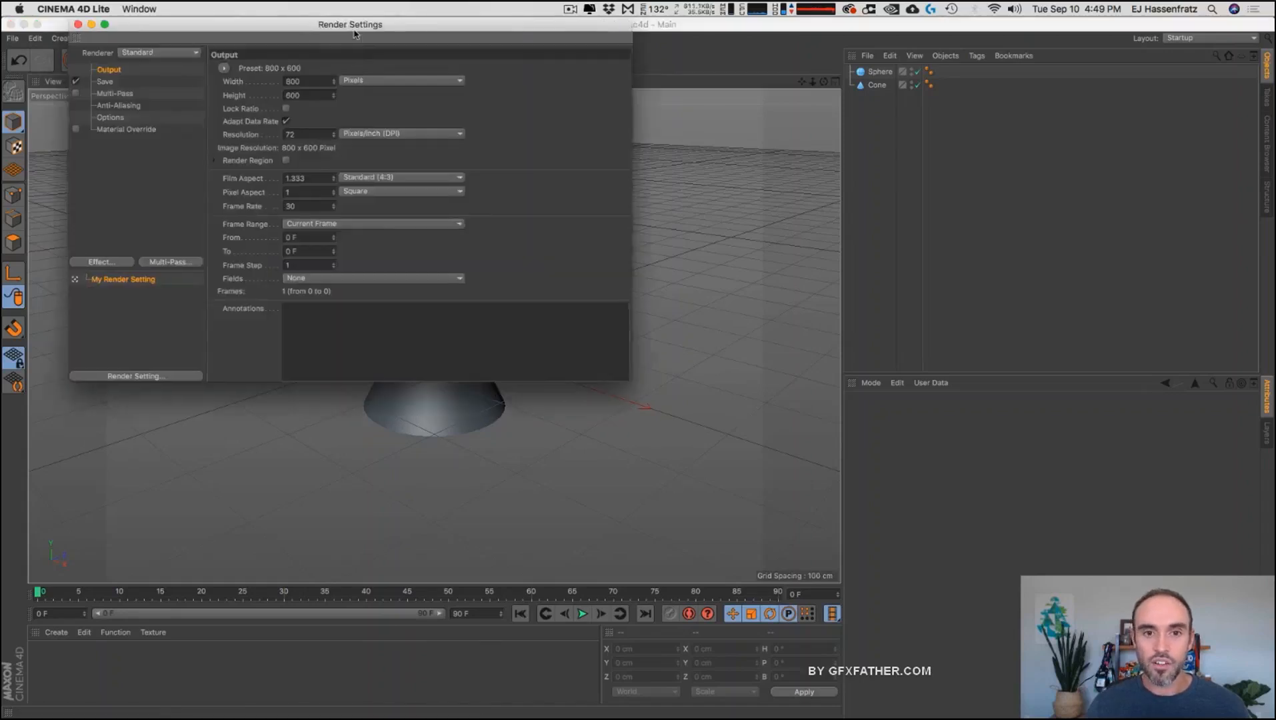
{"action": "left_click_drag", "start_coordinate": [344, 40], "coordinate": [787, 172]}
{"action": "left_click", "coordinate": [896, 211]}
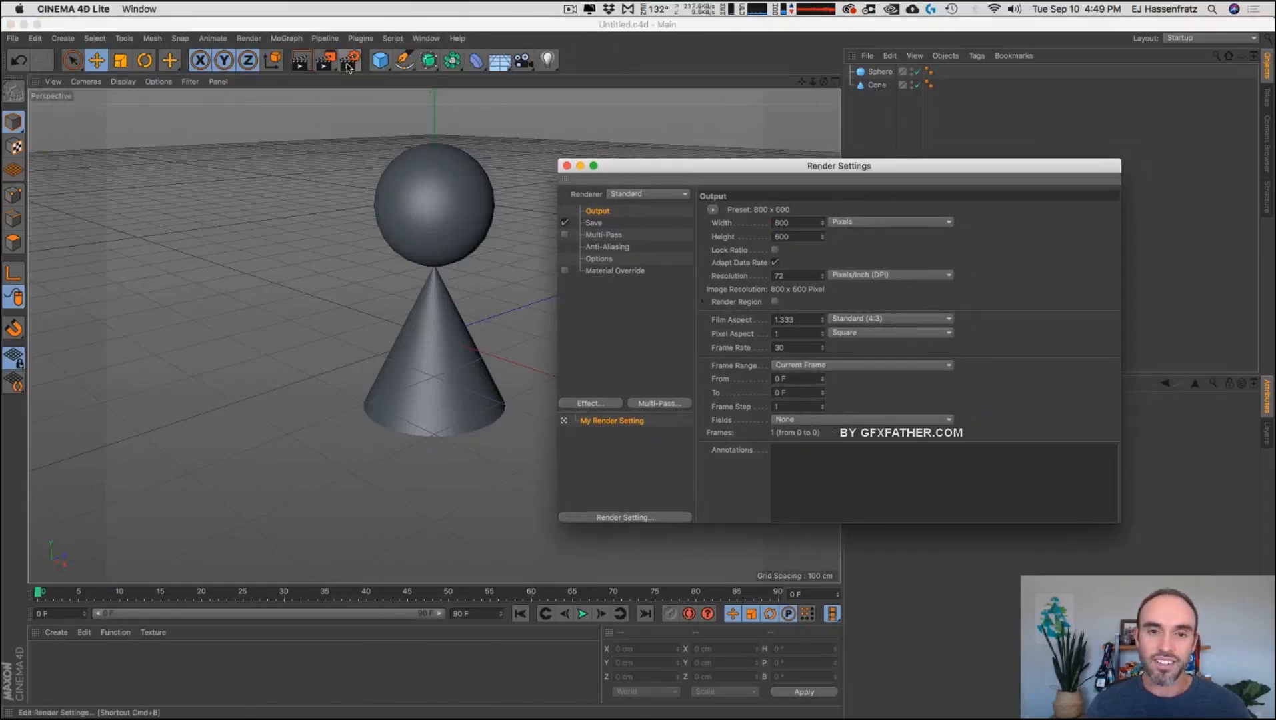
{"action": "left_click_drag", "start_coordinate": [700, 167], "coordinate": [670, 164]}
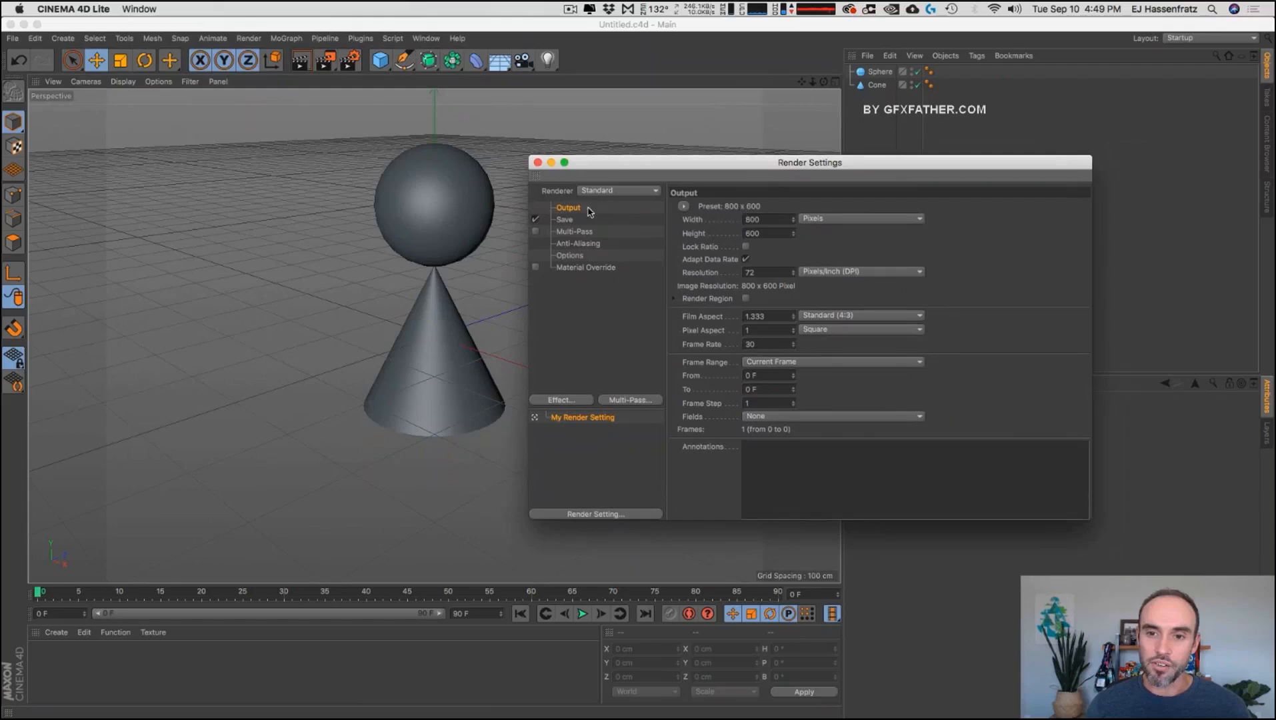
{"action": "double_click", "coordinate": [752, 220]}
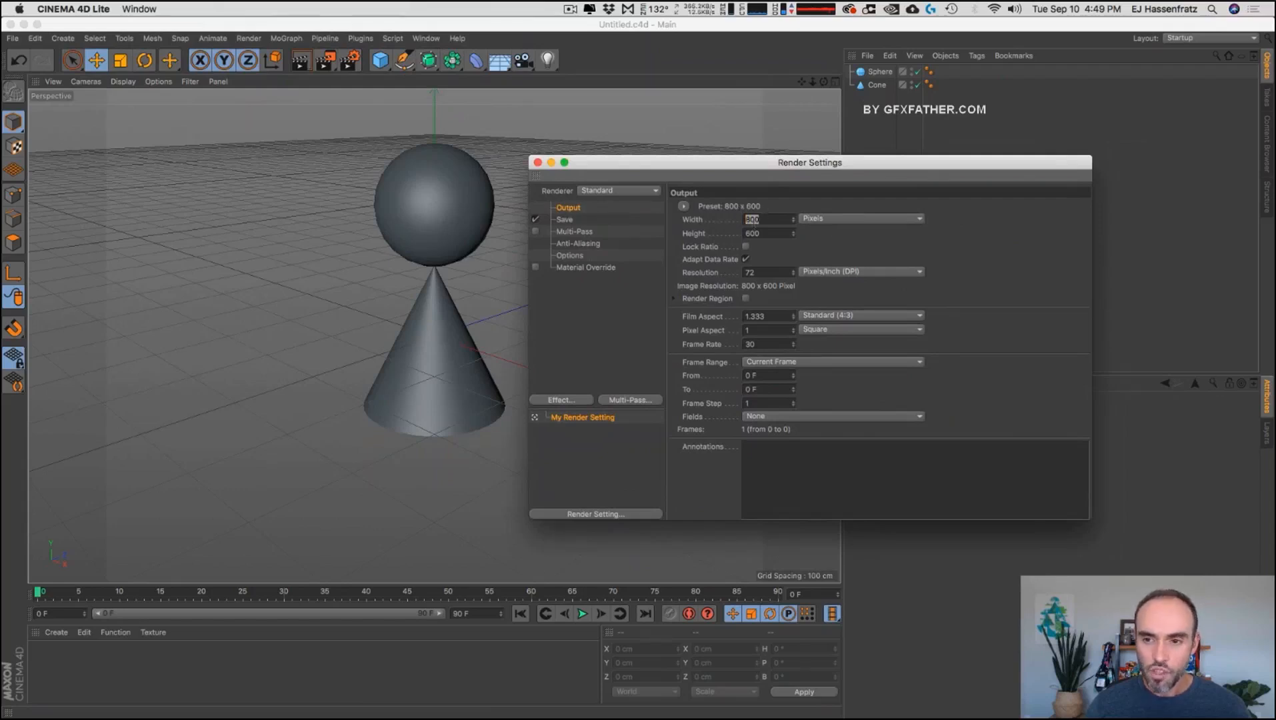
{"action": "type", "text": "1920"}
{"action": "key", "text": "Tab"}
{"action": "type", "text": "10"}
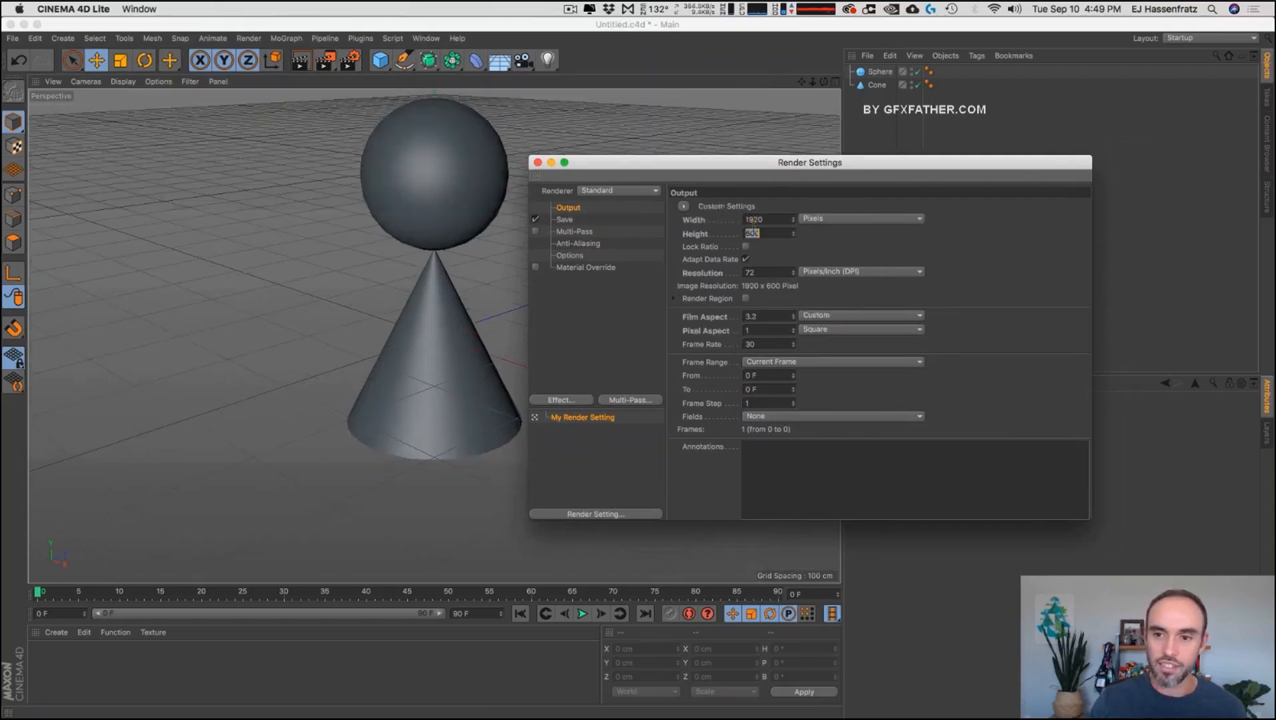
{"action": "type", "text": "80"}
{"action": "key", "text": "Return"}
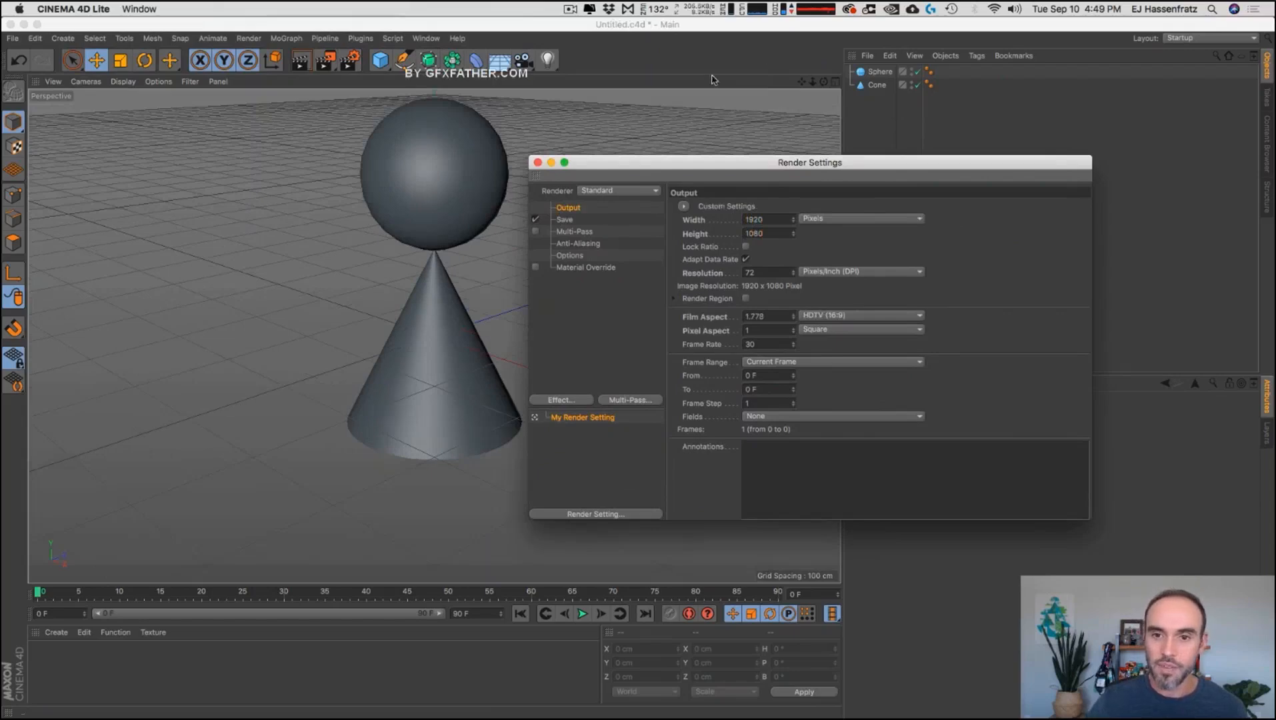
{"action": "left_click", "coordinate": [537, 162]}
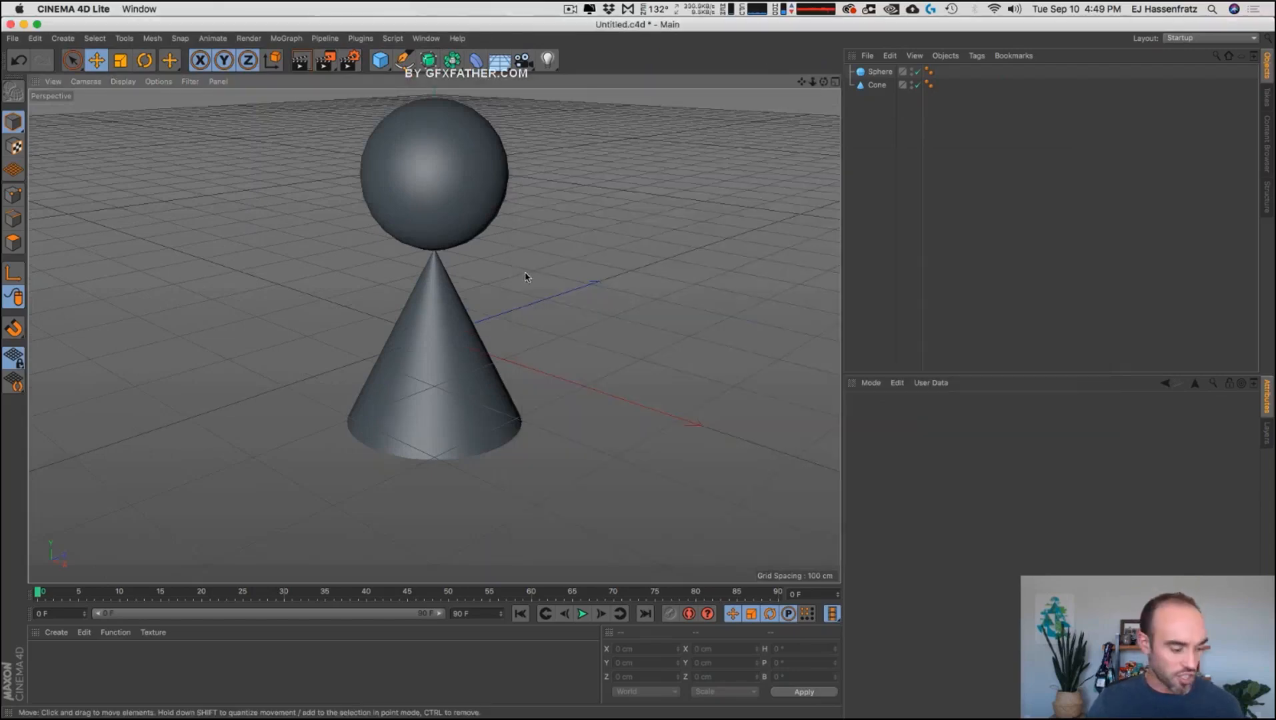
- Reframe the sphere and cone lower in the perspective view, and check the updated composition in After Effects
{"action": "middle_click_drag", "start_coordinate": [483, 311], "coordinate": [433, 361], "text": "alt"}
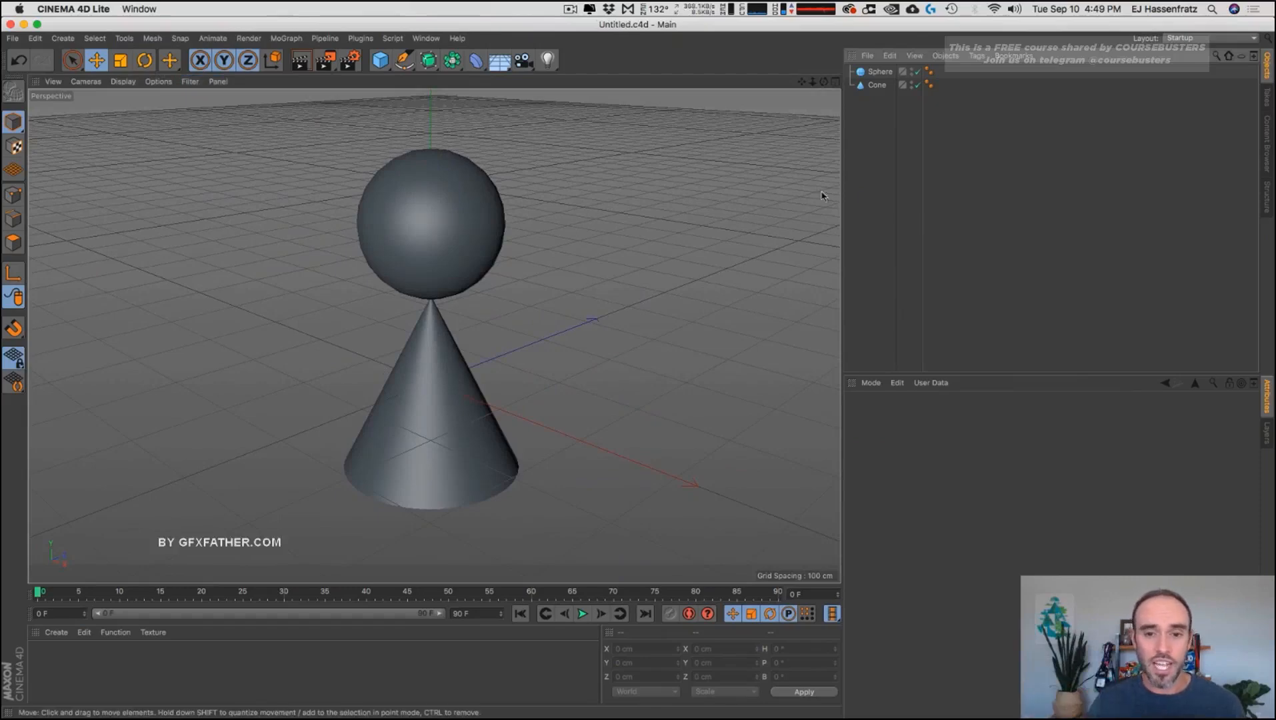
{"action": "key", "text": "super+Tab"}
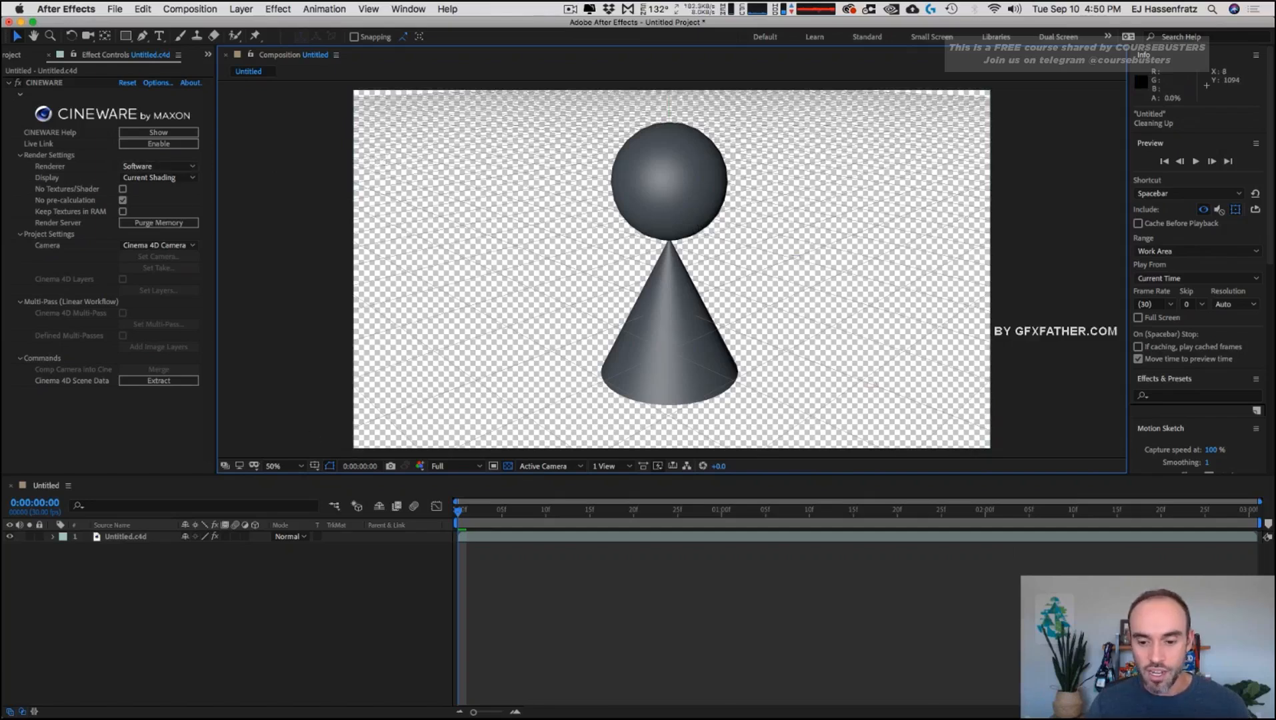
- Switch back to Cinema 4D Lite, create a new default material and apply it to the cone
{"action": "key", "text": "super+Tab"}
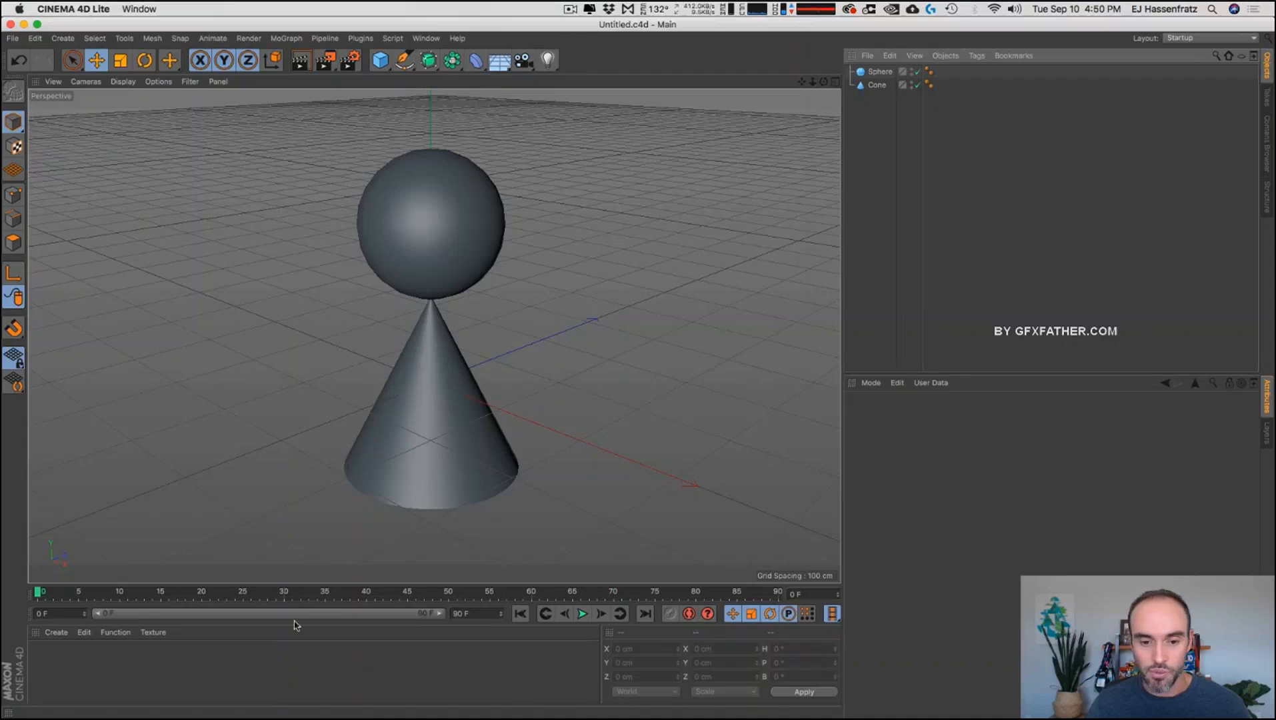
{"action": "double_click", "coordinate": [96, 669]}
{"action": "left_click_drag", "start_coordinate": [44, 657], "coordinate": [407, 440]}
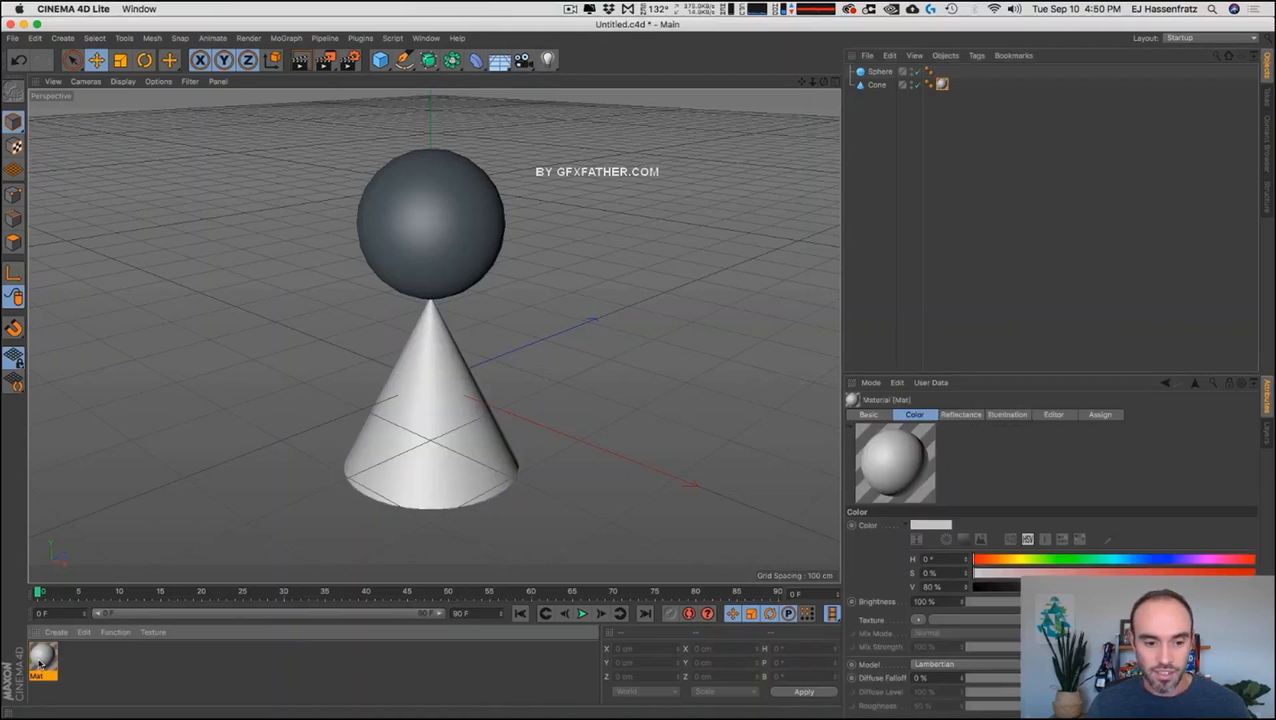
- Create a second material coloured purple with hue 287° and saturation 83%, and apply it to the sphere
{"action": "double_click", "coordinate": [42, 657]}
{"action": "double_click", "coordinate": [81, 665]}
{"action": "double_click", "coordinate": [73, 659]}
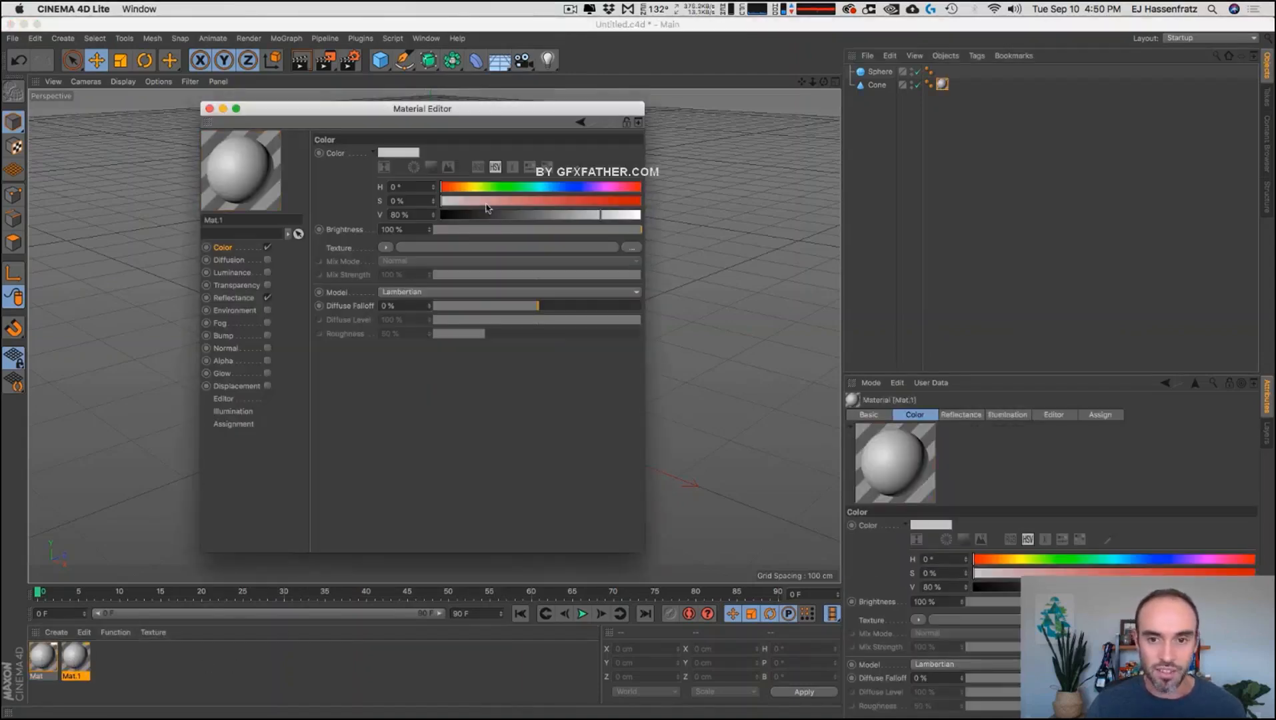
{"action": "left_click_drag", "start_coordinate": [486, 202], "coordinate": [606, 201]}
{"action": "left_click", "coordinate": [600, 187]}
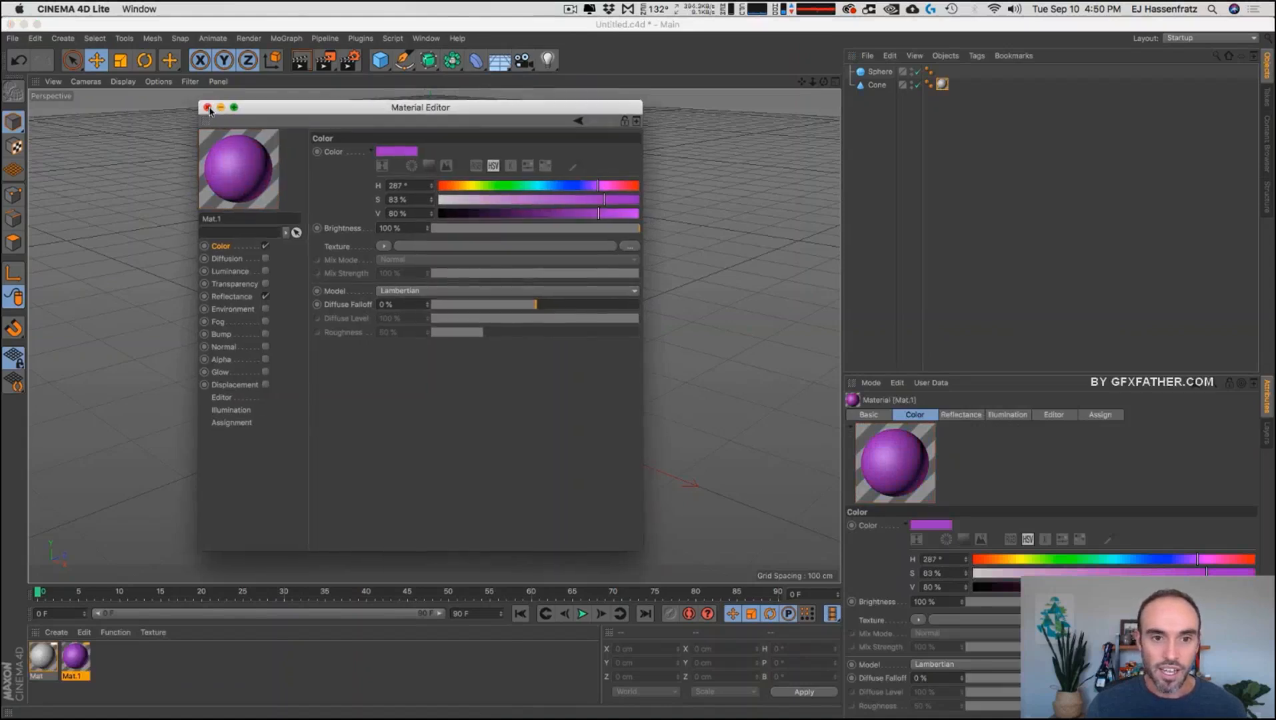
{"action": "left_click", "coordinate": [208, 108]}
{"action": "left_click_drag", "start_coordinate": [73, 658], "coordinate": [490, 215]}
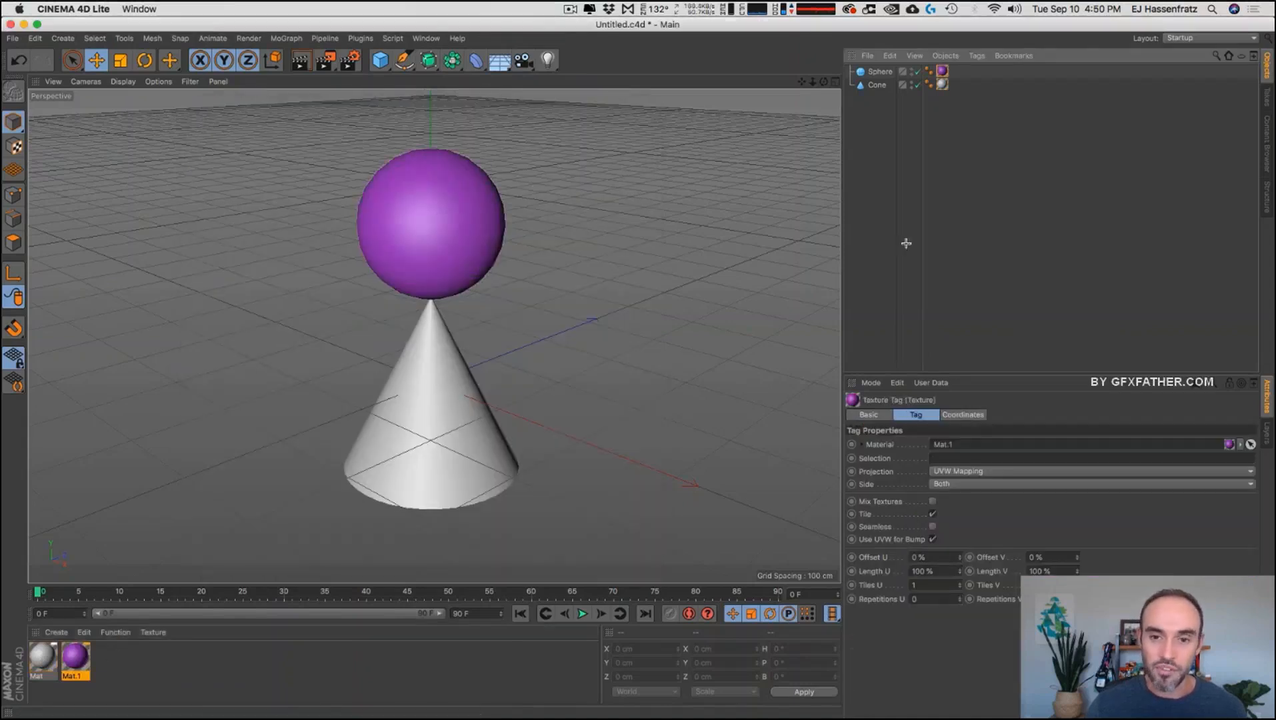
{"action": "left_click", "coordinate": [521, 242]}
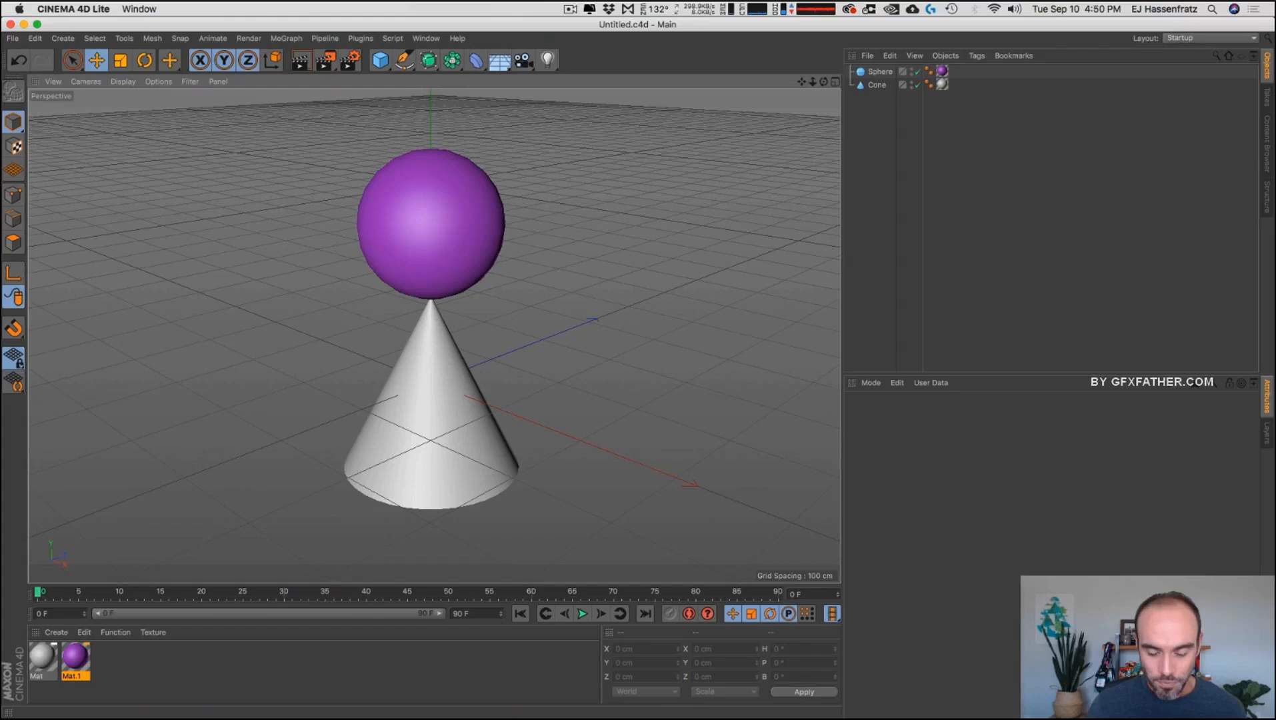
- Switch to After Effects and set the Cineware renderer of the Untitled.c4d layer to Standard (Final)
{"action": "key", "text": "super+Tab"}
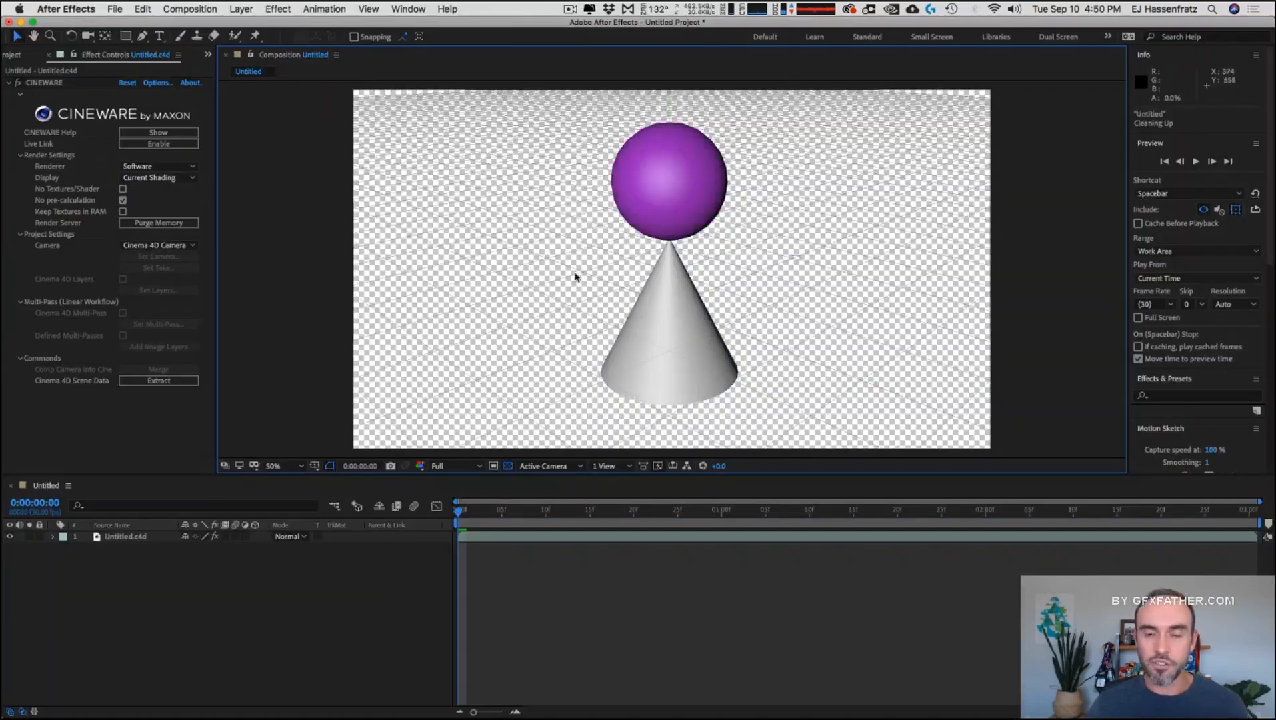
{"action": "left_click", "coordinate": [148, 166]}
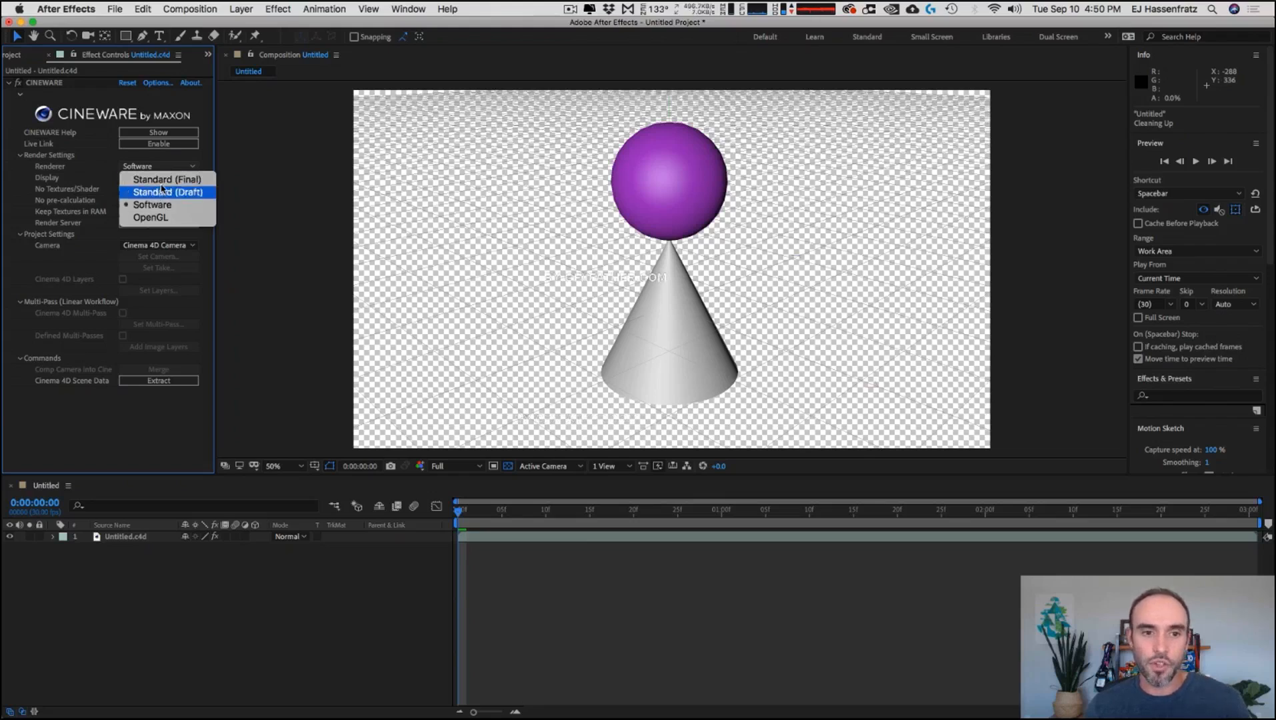
{"action": "left_click", "coordinate": [164, 180]}
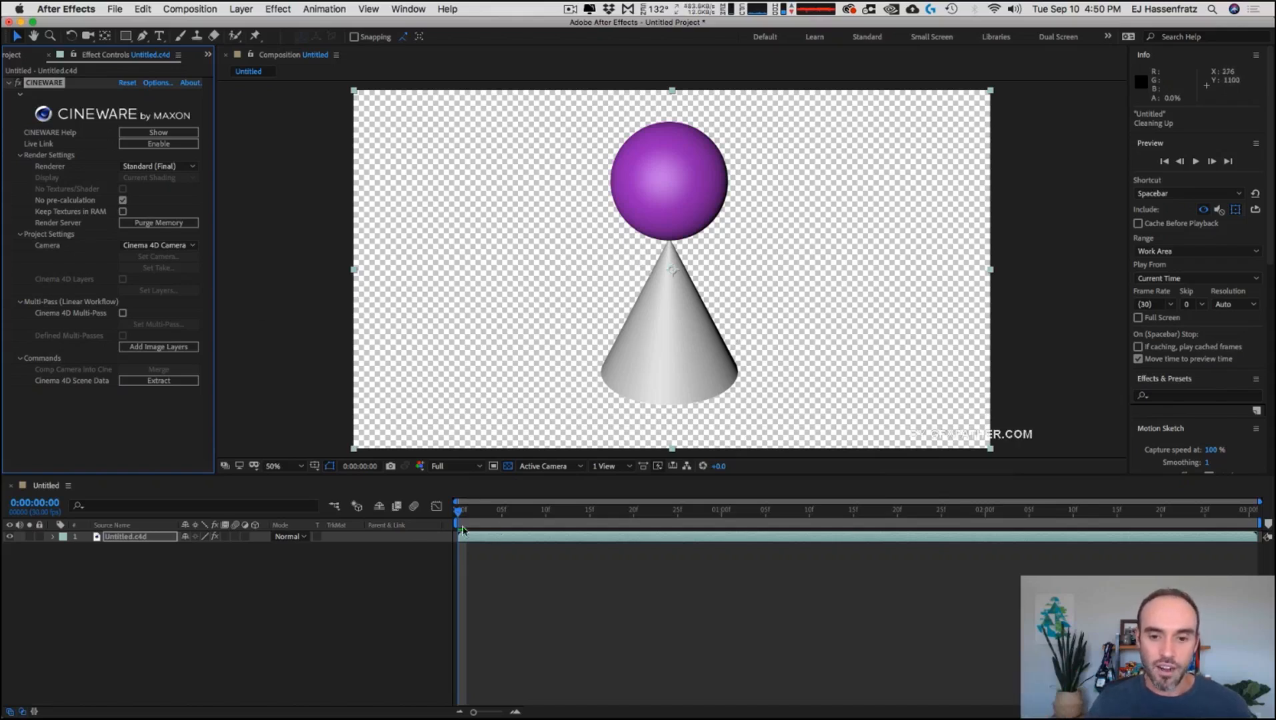
{"action": "left_click", "coordinate": [158, 166]}
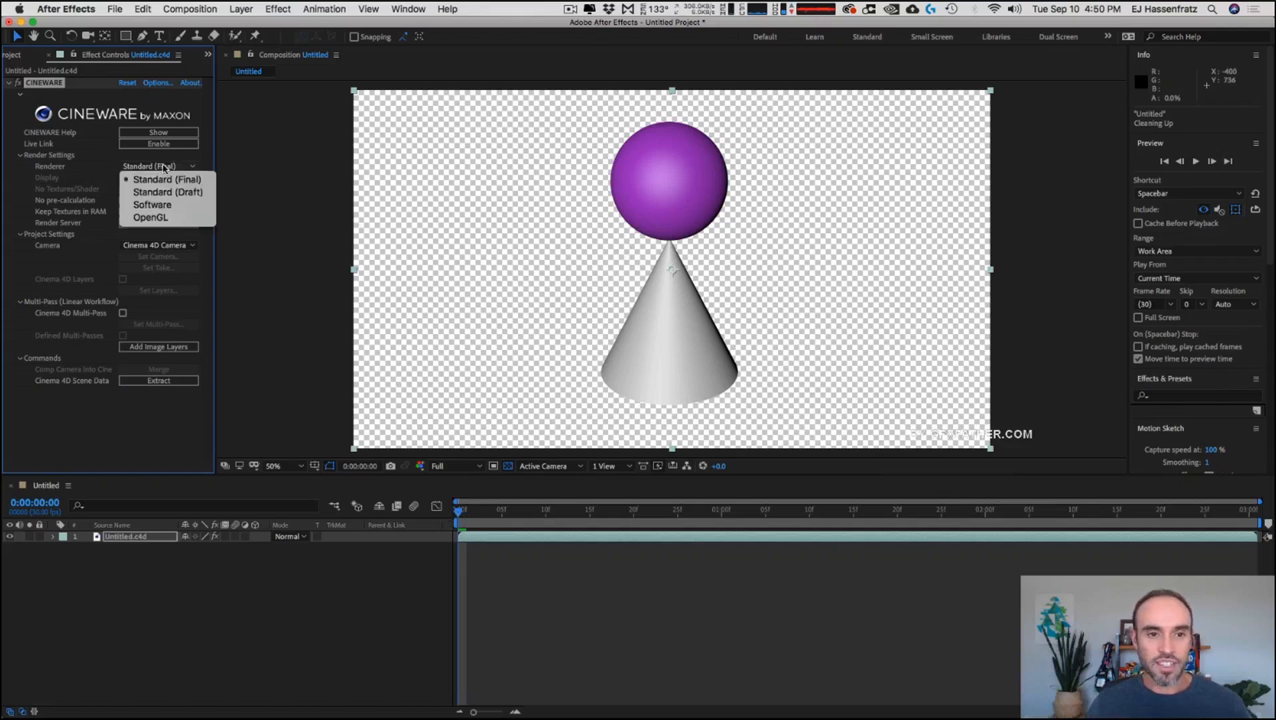
{"action": "left_click", "coordinate": [167, 180]}
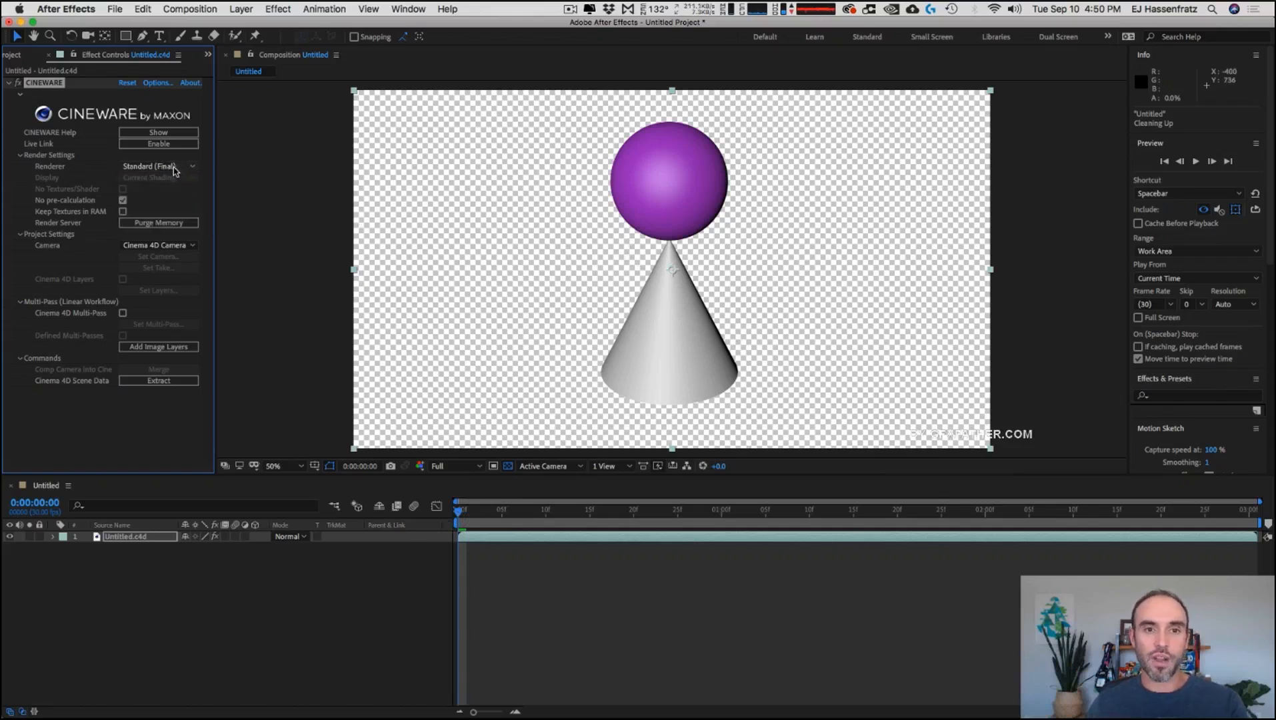
- Compare renderers by setting Cineware to Software and back to Standard (Final), and deselect the layer
{"action": "left_click", "coordinate": [167, 173]}
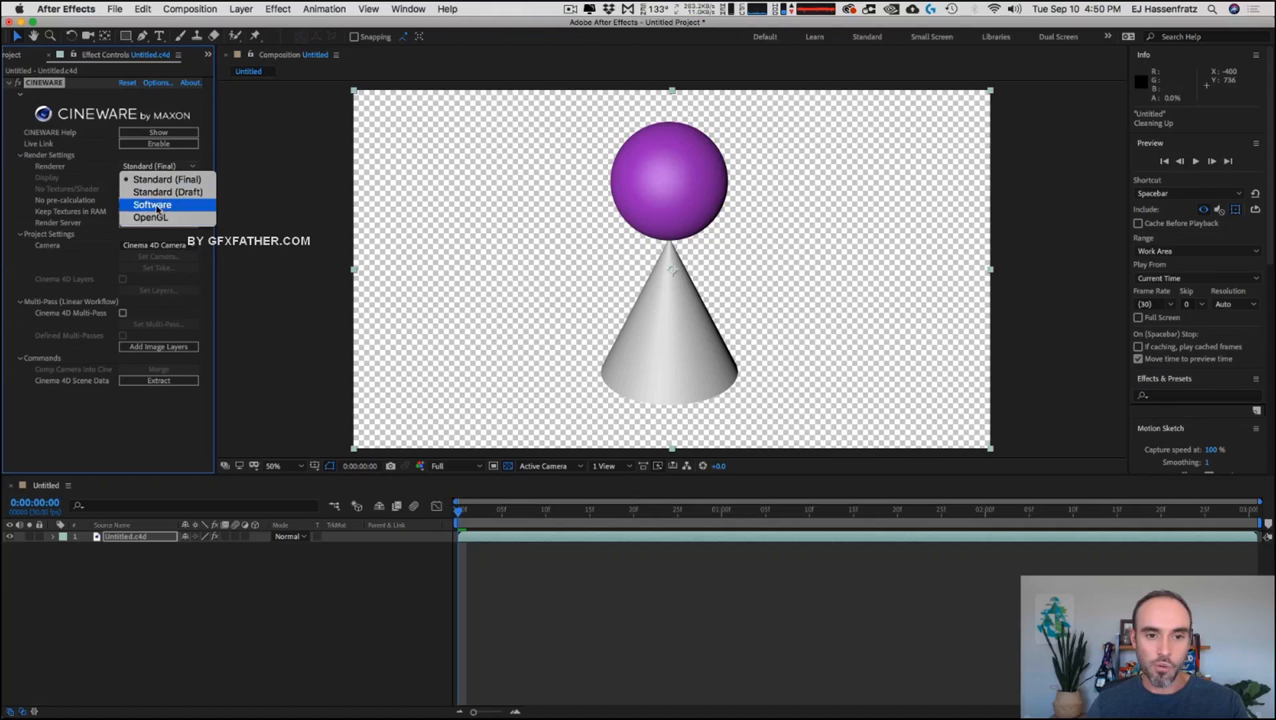
{"action": "left_click", "coordinate": [163, 207]}
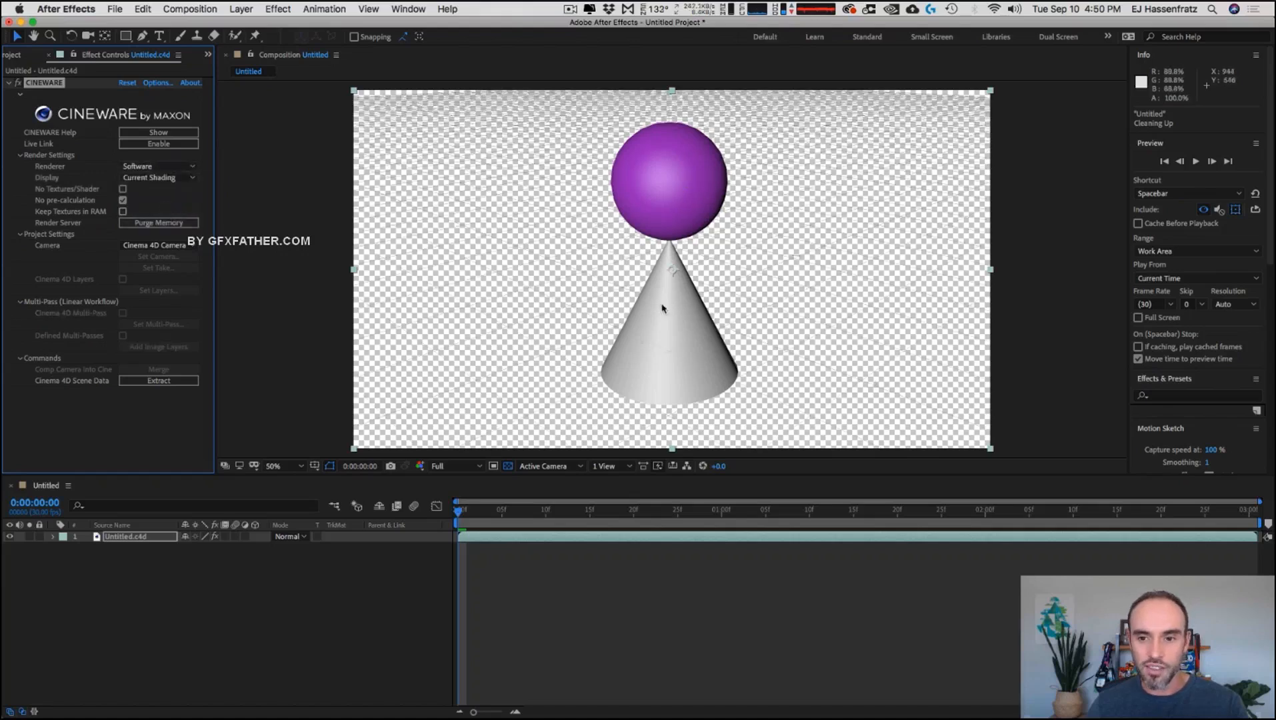
{"action": "left_click", "coordinate": [136, 166]}
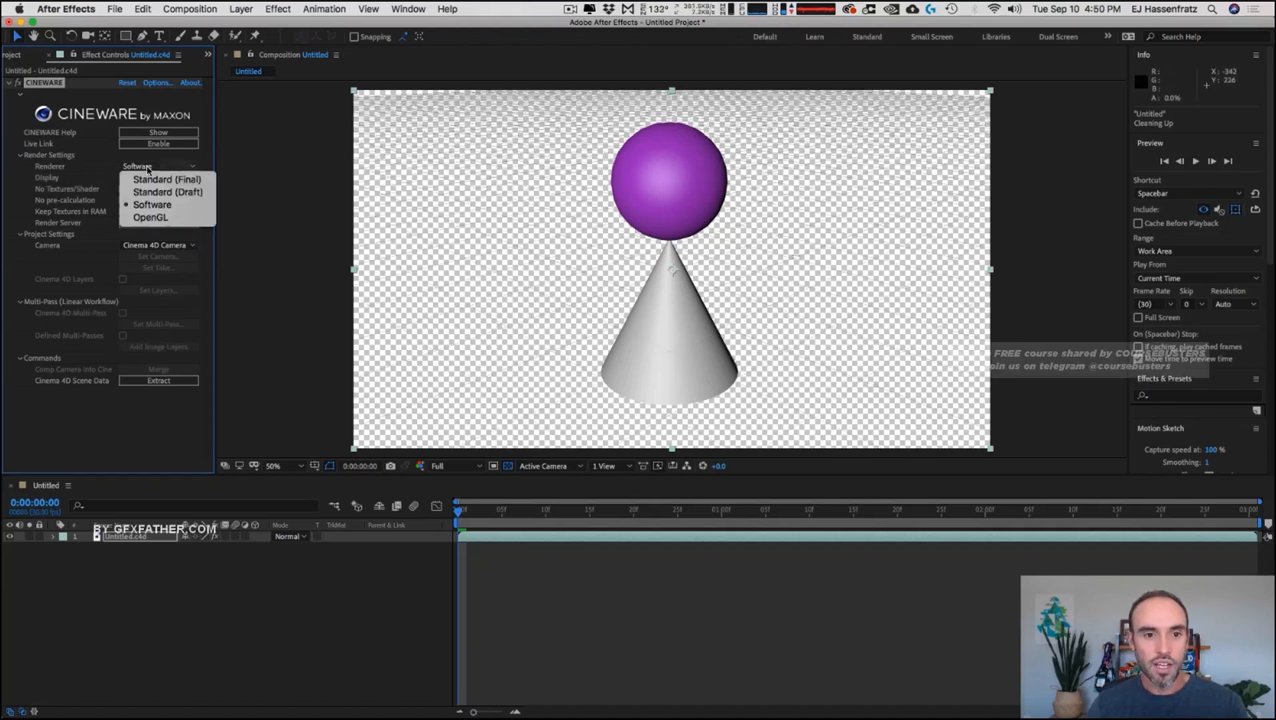
{"action": "left_click", "coordinate": [156, 175]}
{"action": "left_click", "coordinate": [555, 586]}
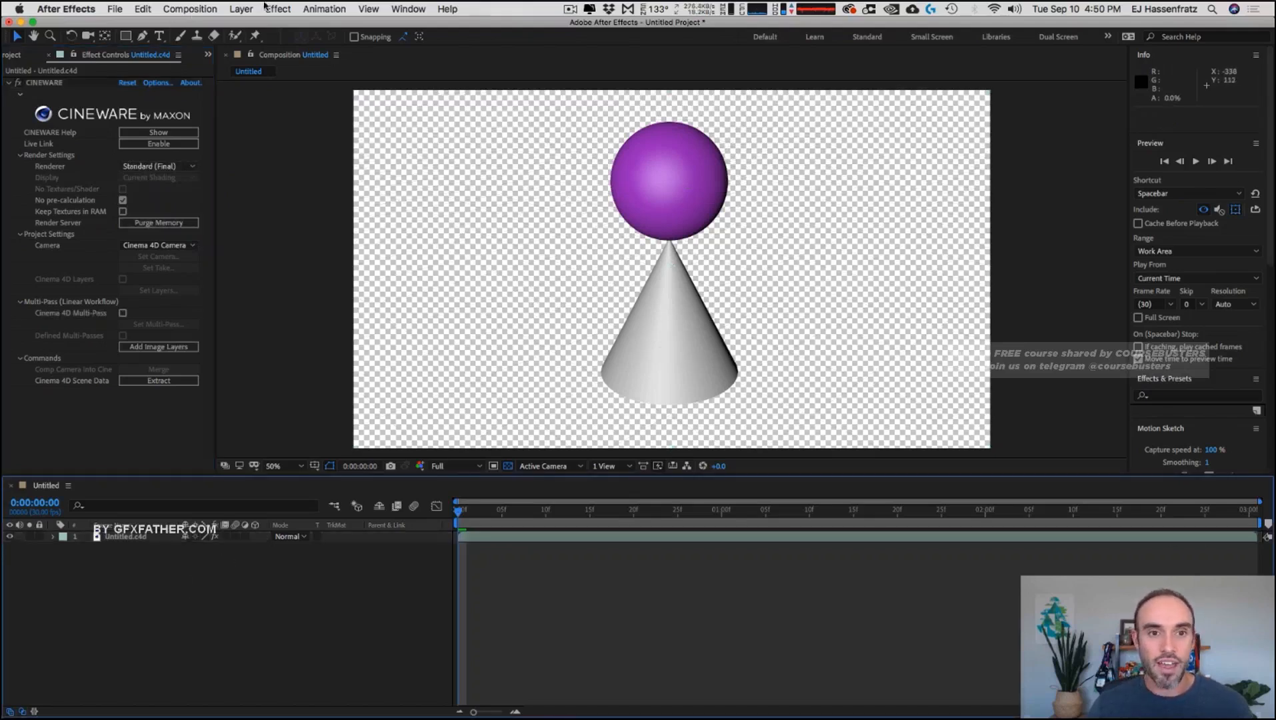
- Create a medium royal blue solid layer and place it beneath the Untitled.c4d layer as the background
{"action": "left_click", "coordinate": [241, 8]}
{"action": "mouse_move", "coordinate": [247, 25]}
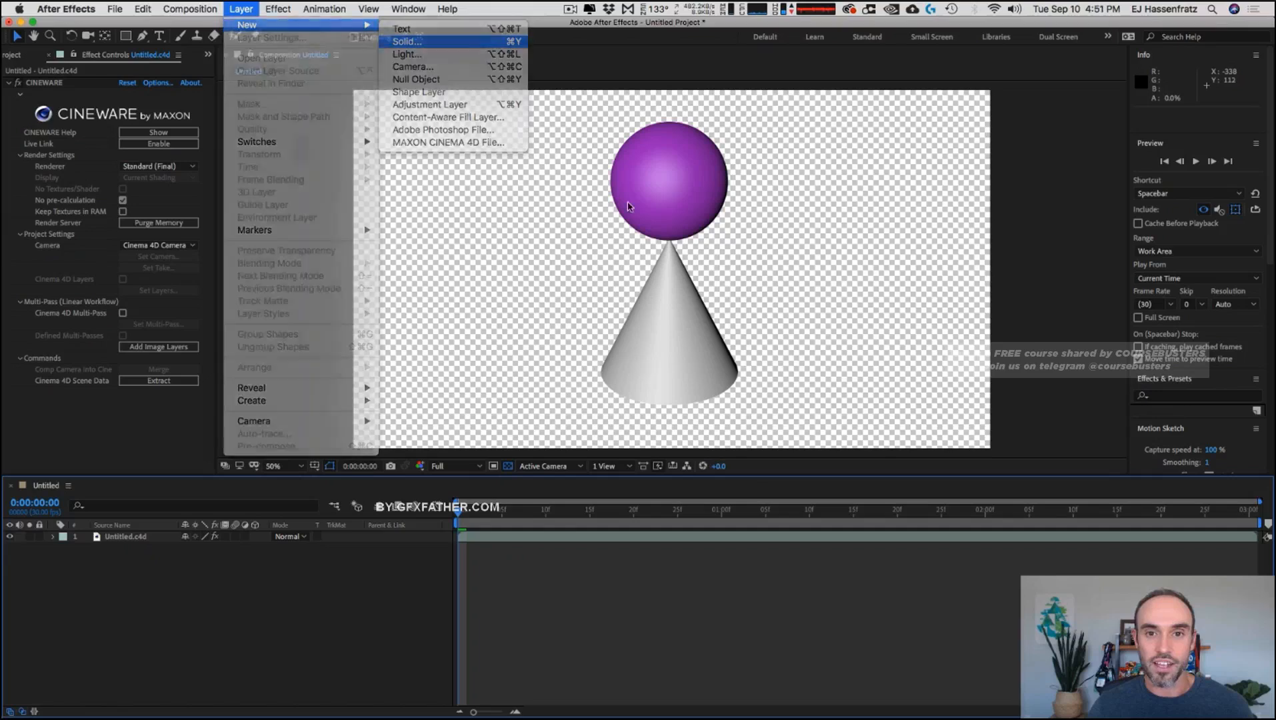
{"action": "left_click", "coordinate": [408, 41]}
{"action": "left_click", "coordinate": [658, 479]}
{"action": "left_click_drag", "start_coordinate": [137, 537], "coordinate": [138, 555]}
{"action": "left_click", "coordinate": [296, 628]}
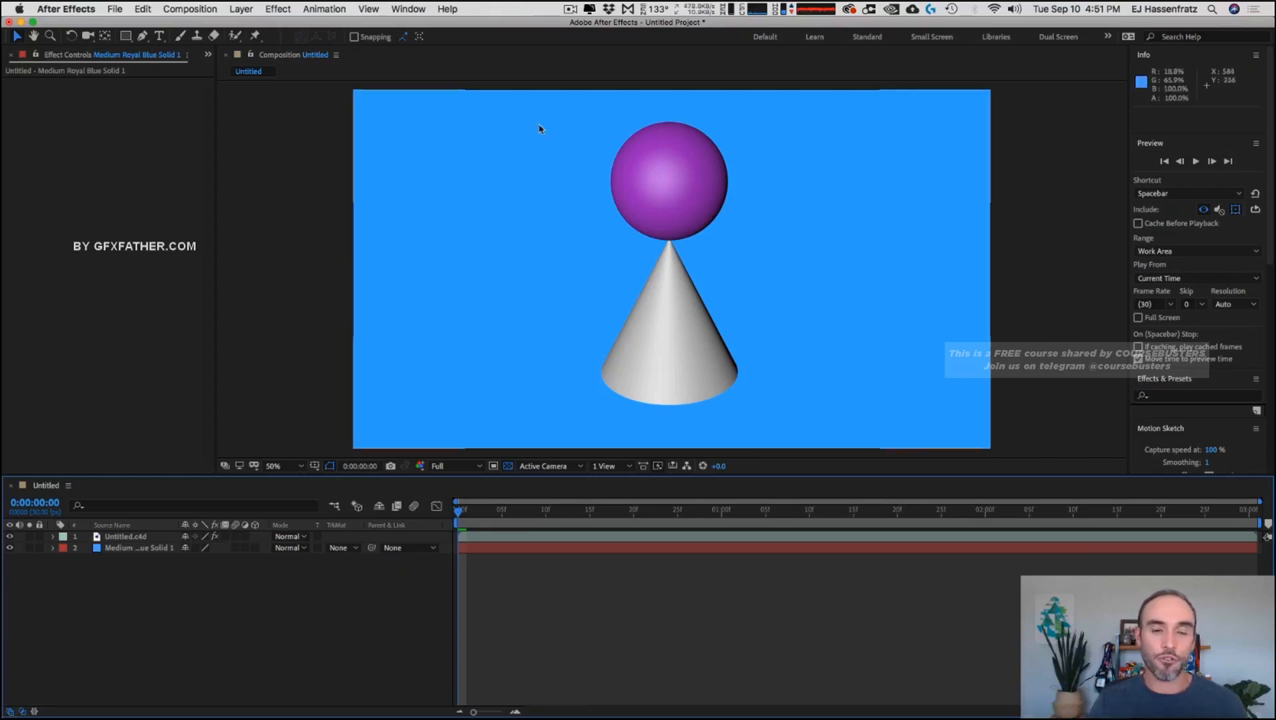
- Save the current composition frame as a file by sending it to the render queue
{"action": "left_click", "coordinate": [241, 9]}
{"action": "mouse_move", "coordinate": [190, 9]}
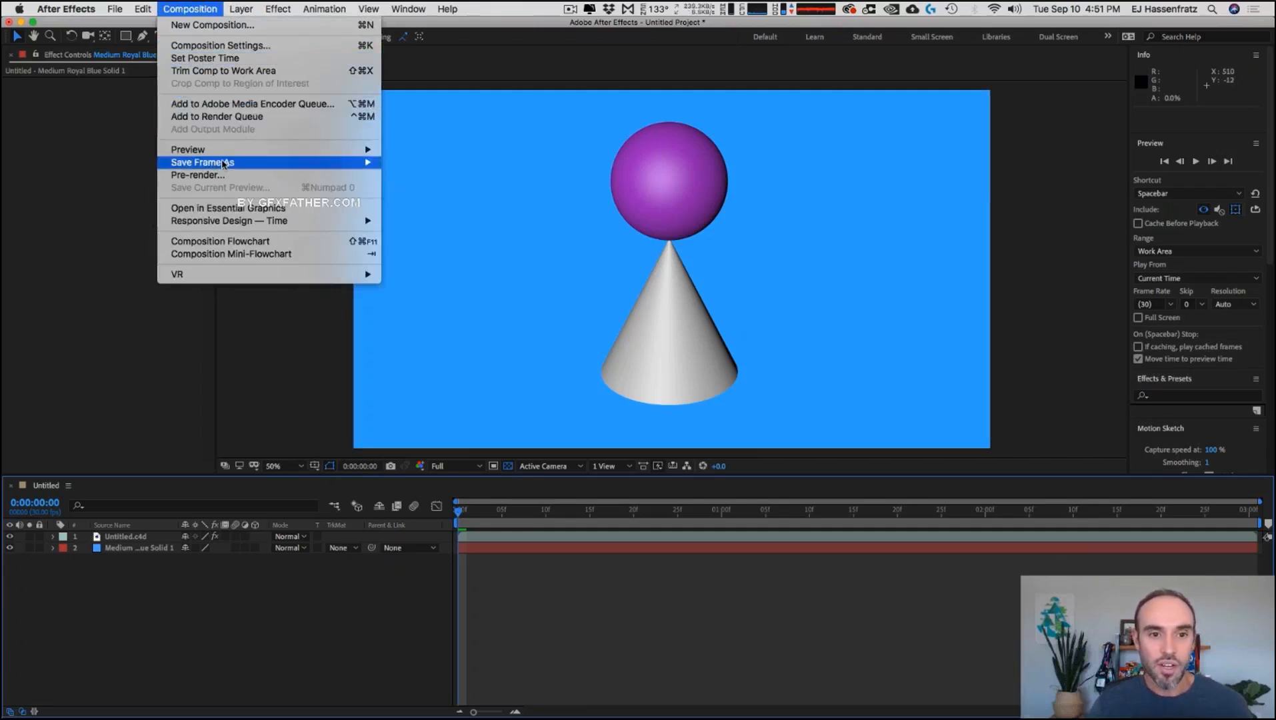
{"action": "mouse_move", "coordinate": [225, 162]}
{"action": "left_click", "coordinate": [409, 162]}
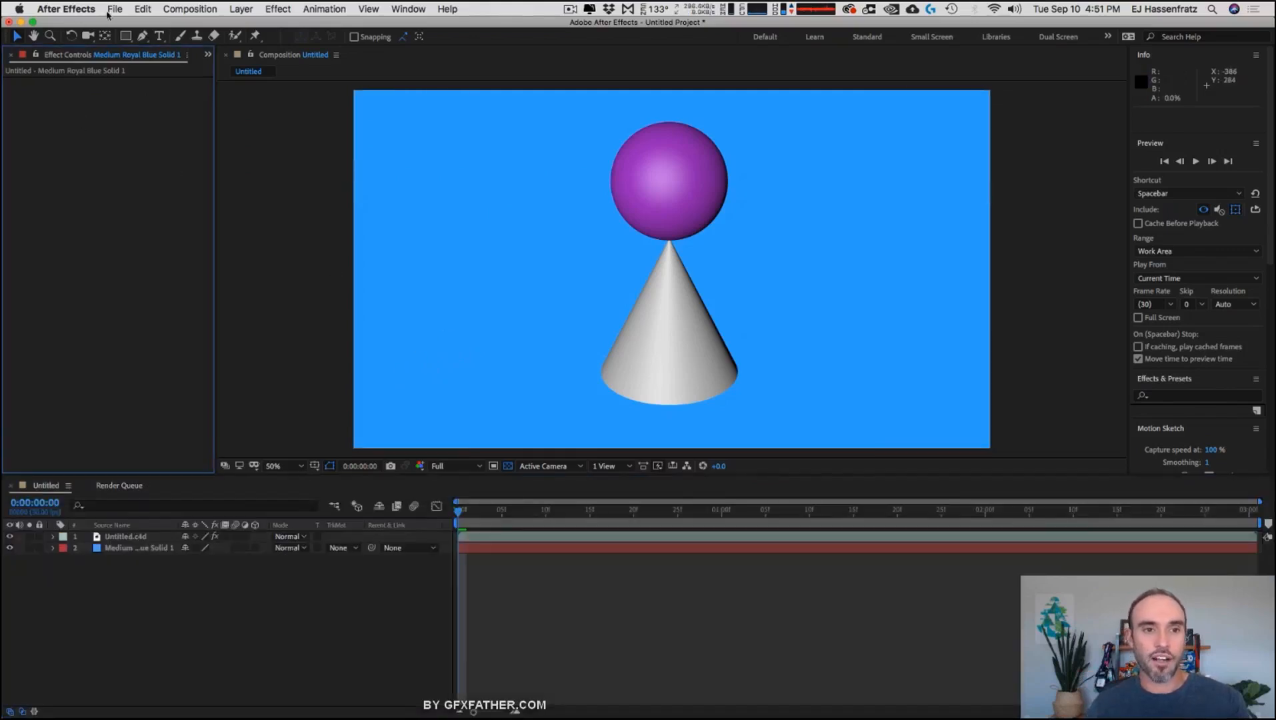
- Examine the Untitled.c4d footage item in the project and the options for importing files
{"action": "left_click", "coordinate": [112, 9]}
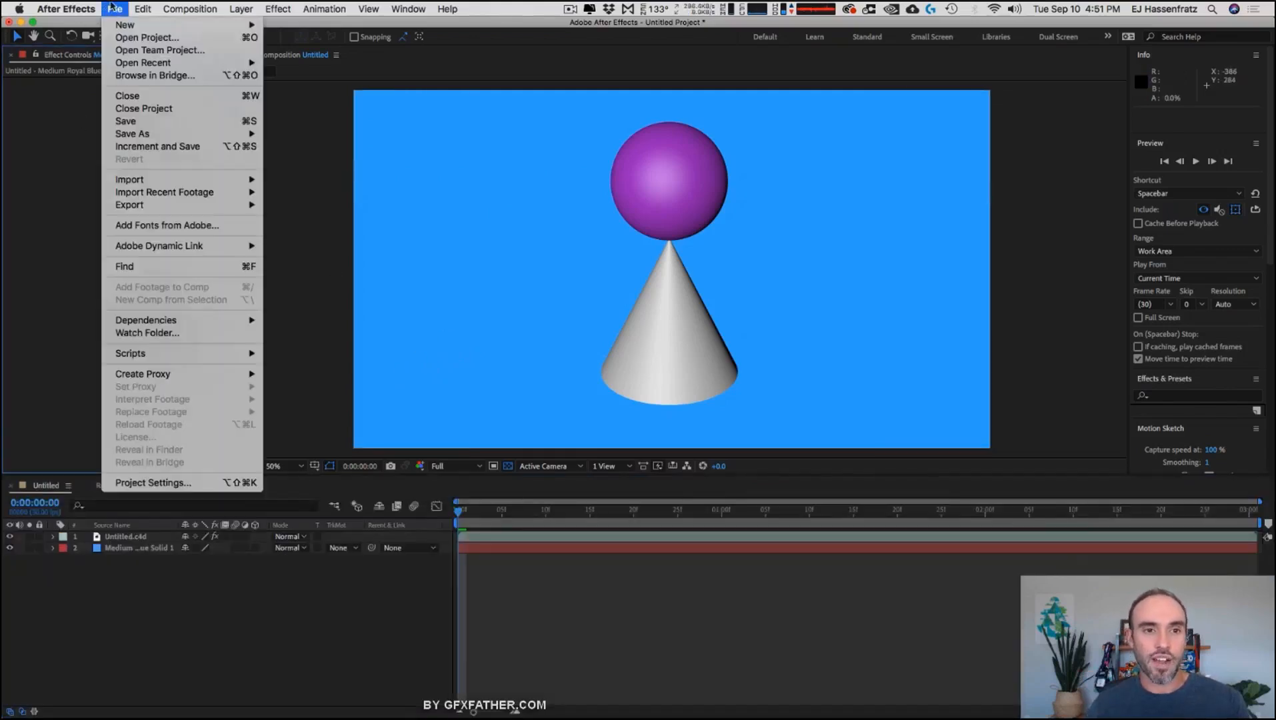
{"action": "left_click", "coordinate": [123, 6]}
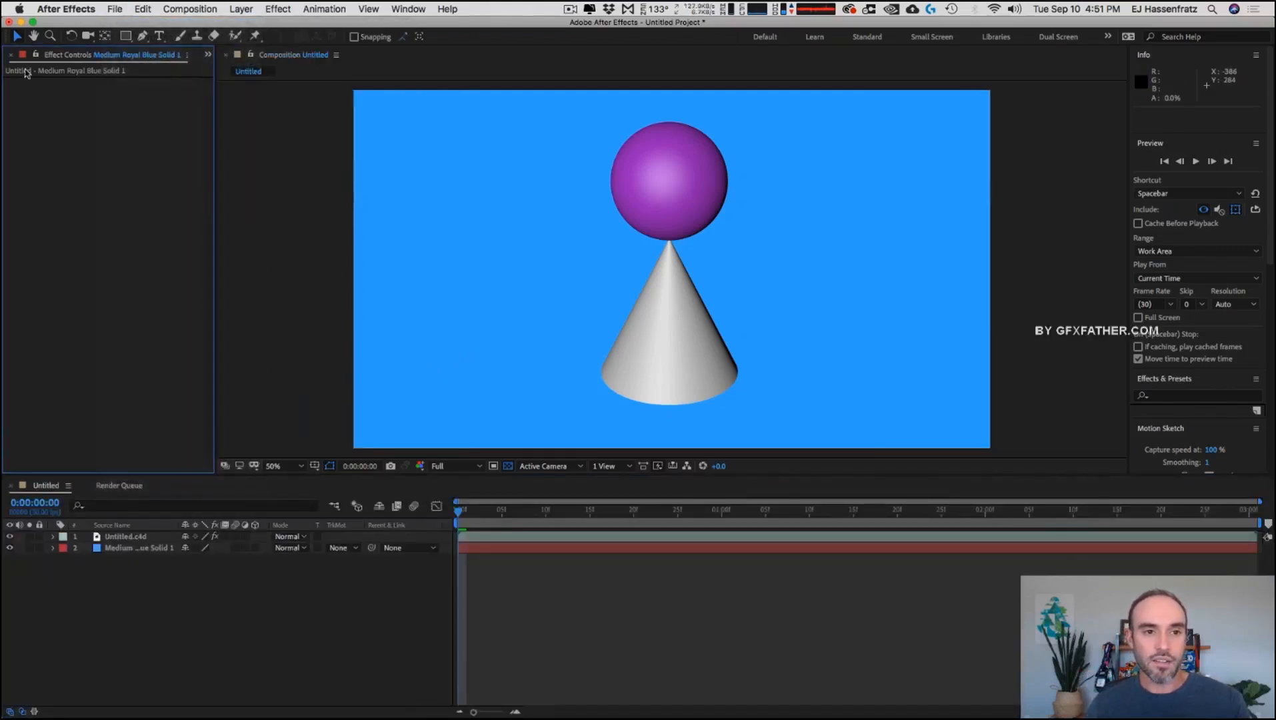
{"action": "left_click", "coordinate": [208, 55]}
{"action": "left_click", "coordinate": [232, 69]}
{"action": "left_click", "coordinate": [46, 201]}
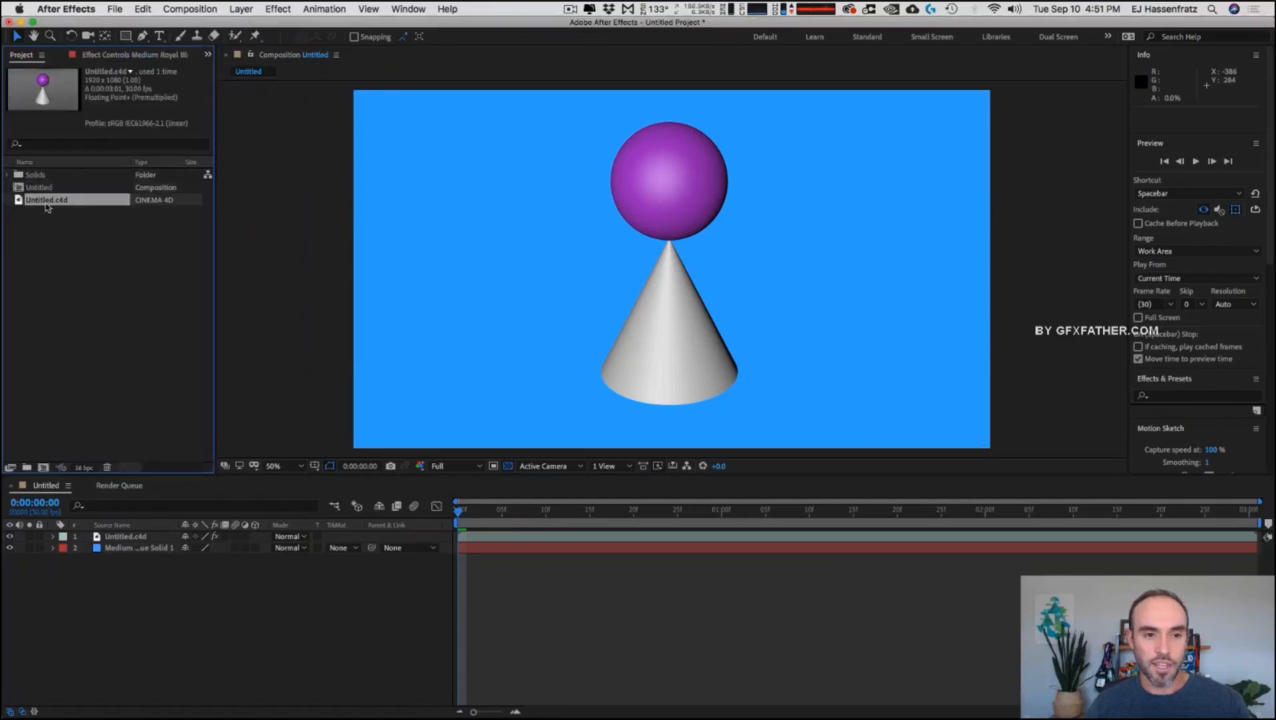
{"action": "left_click", "coordinate": [65, 217]}
{"action": "left_click", "coordinate": [114, 9]}
{"action": "mouse_move", "coordinate": [138, 180]}
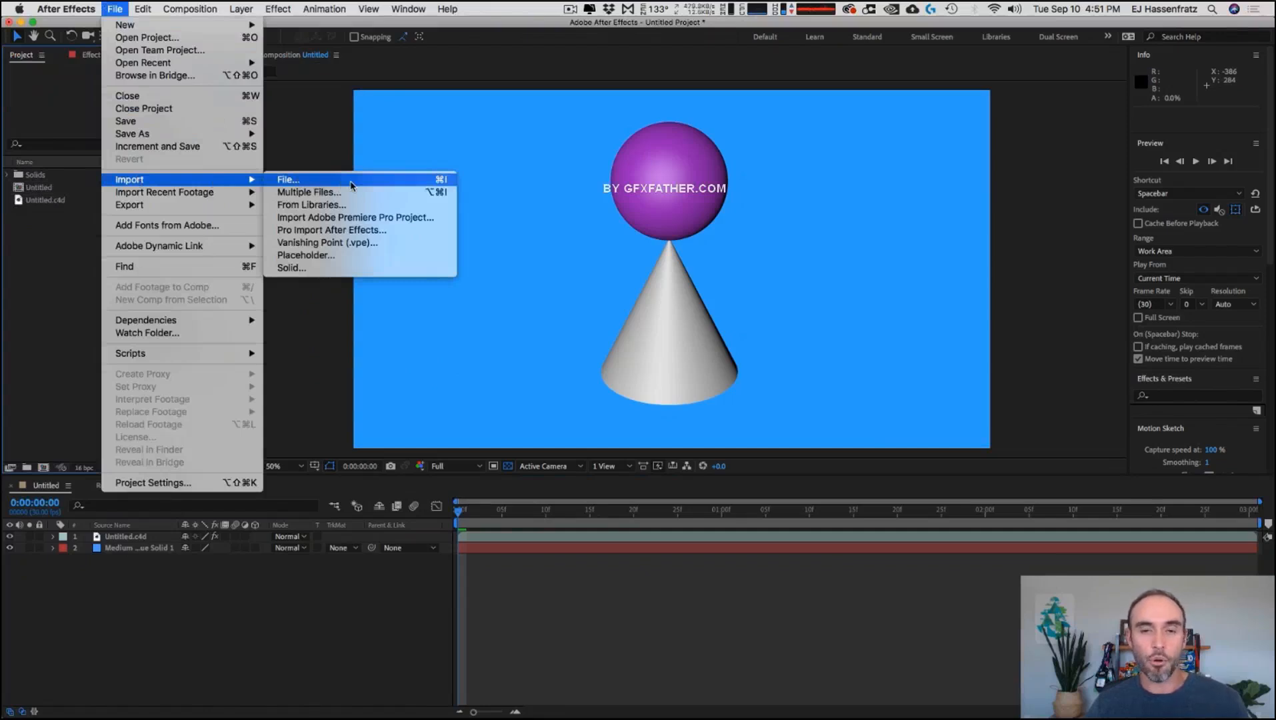
{"action": "left_click", "coordinate": [441, 420]}
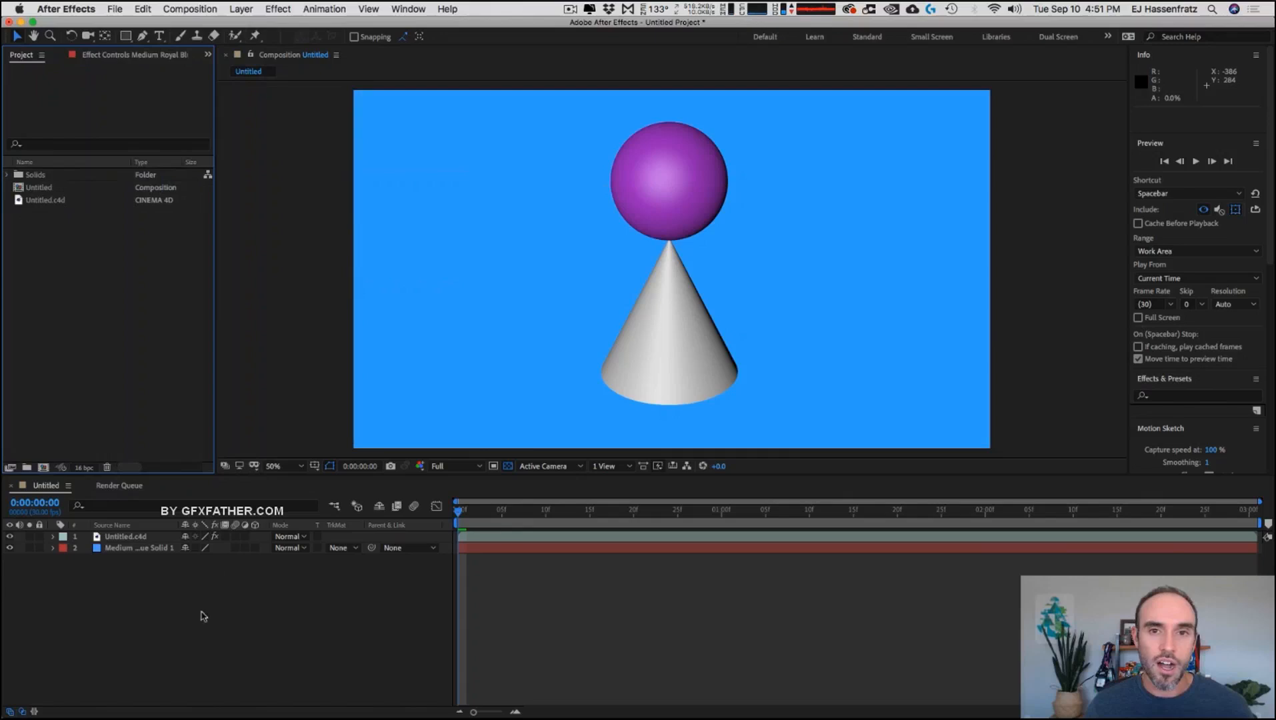
- Show the Cineware settings of the Untitled.c4d layer and review its renderer options, keeping Standard (Final)
{"action": "left_click", "coordinate": [98, 54]}
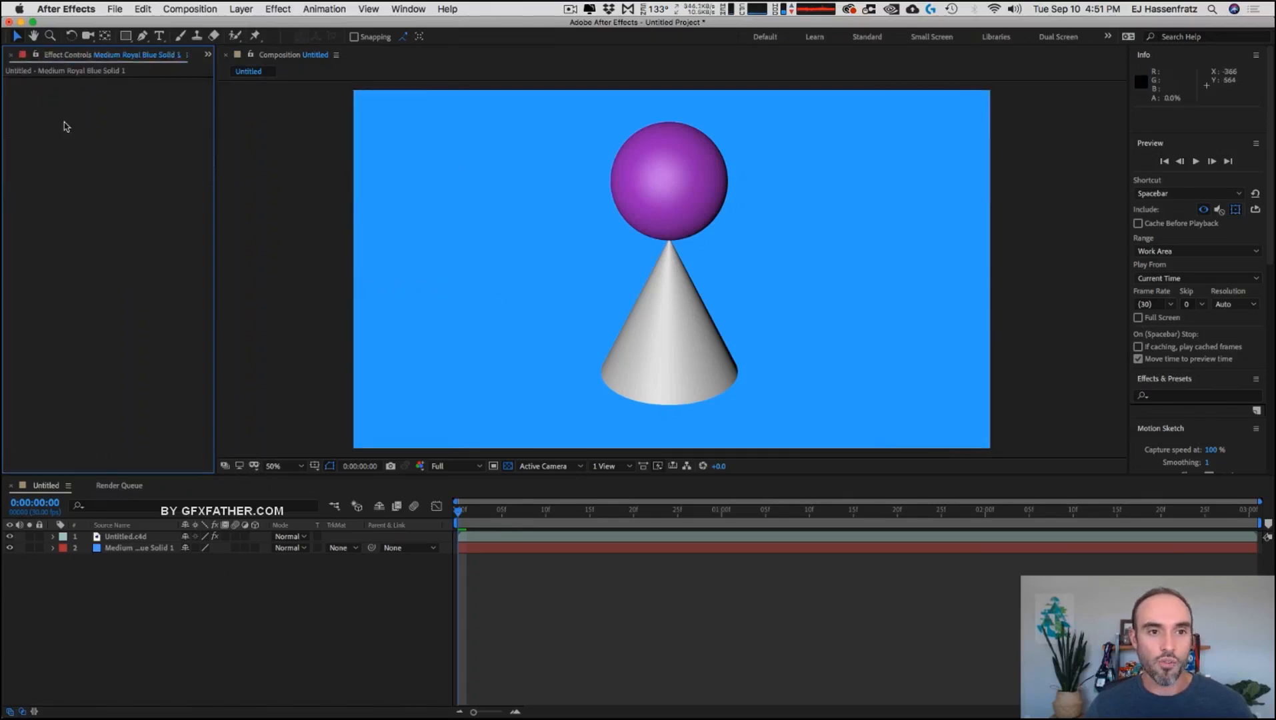
{"action": "left_click", "coordinate": [124, 536]}
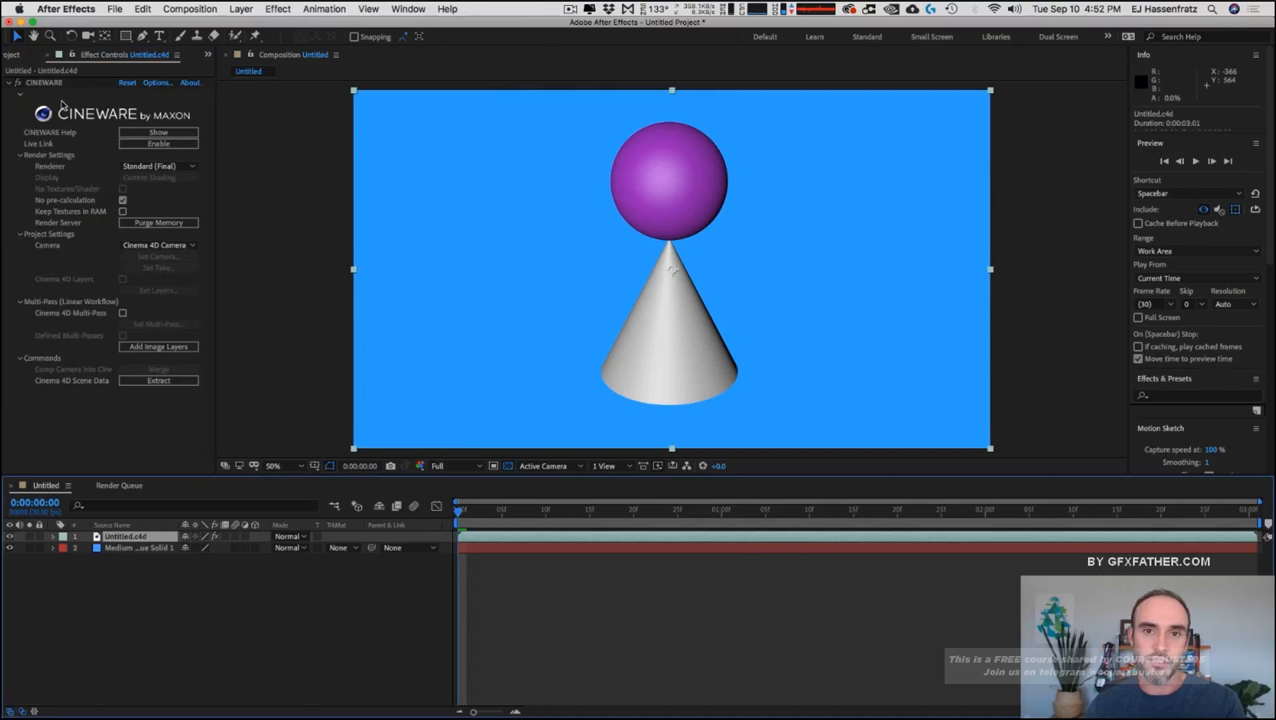
{"action": "left_click", "coordinate": [153, 167]}
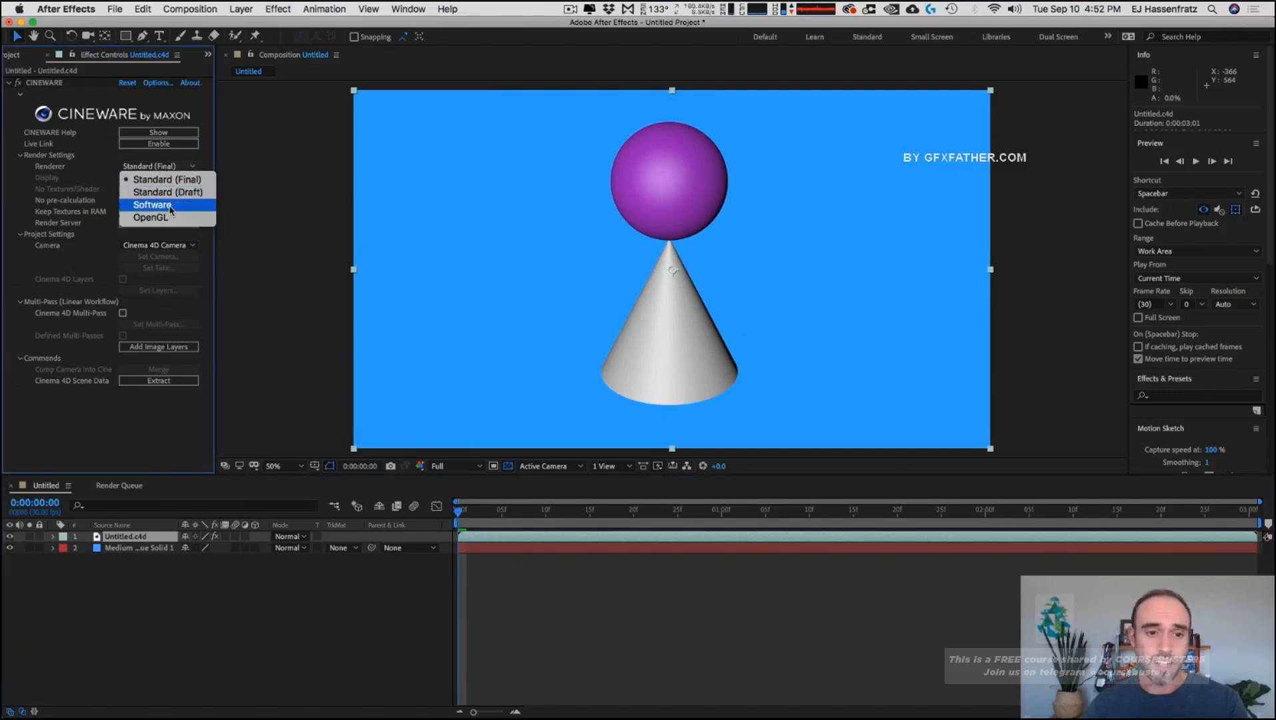
{"action": "left_click", "coordinate": [192, 180]}
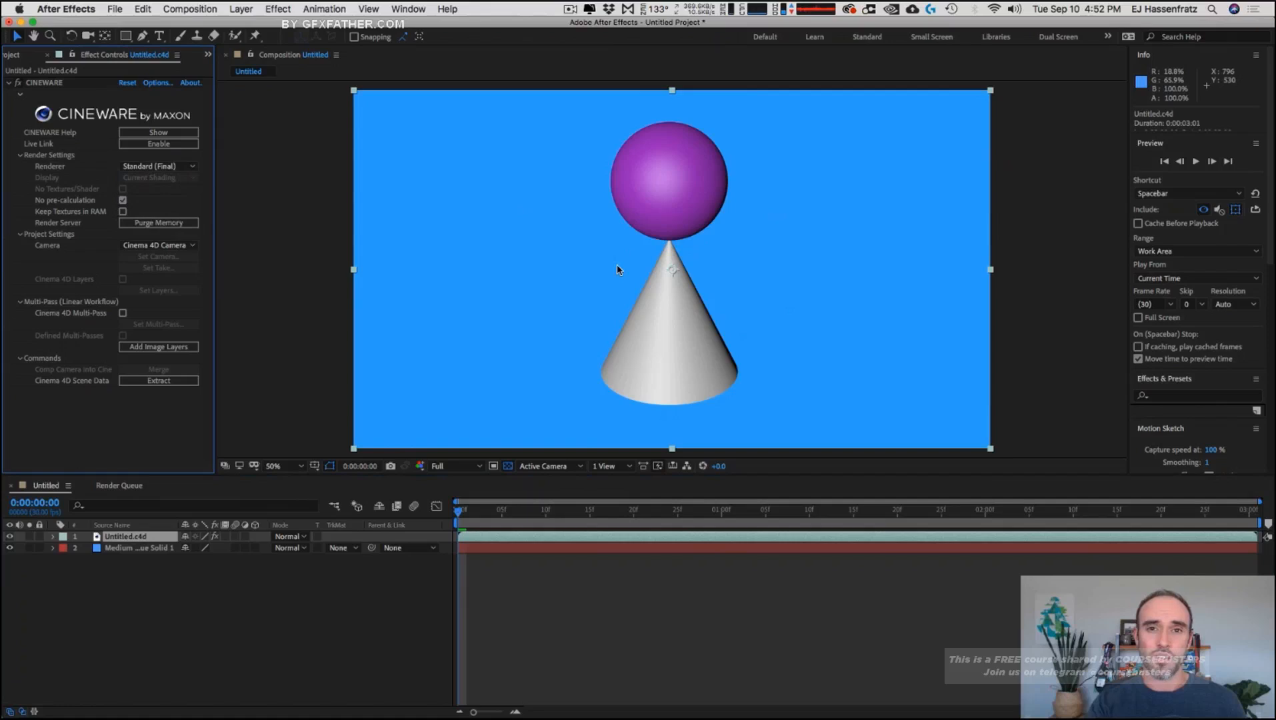
{"action": "left_click", "coordinate": [675, 631]}
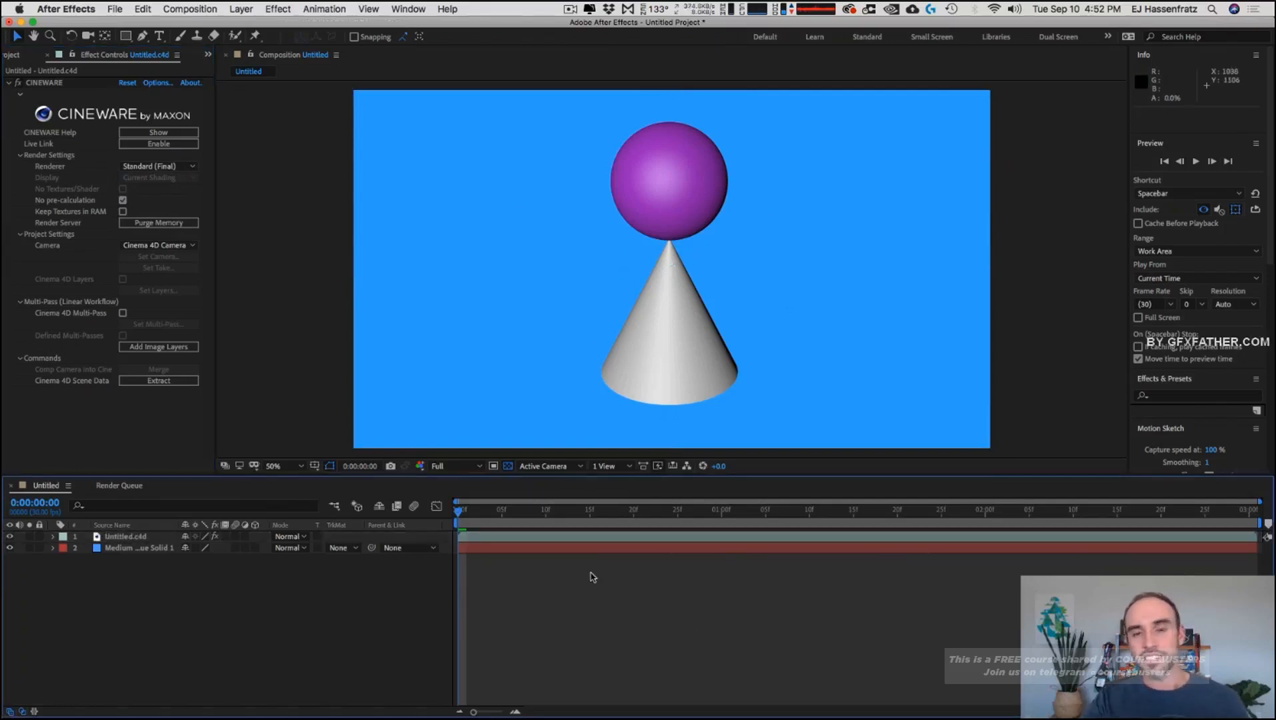